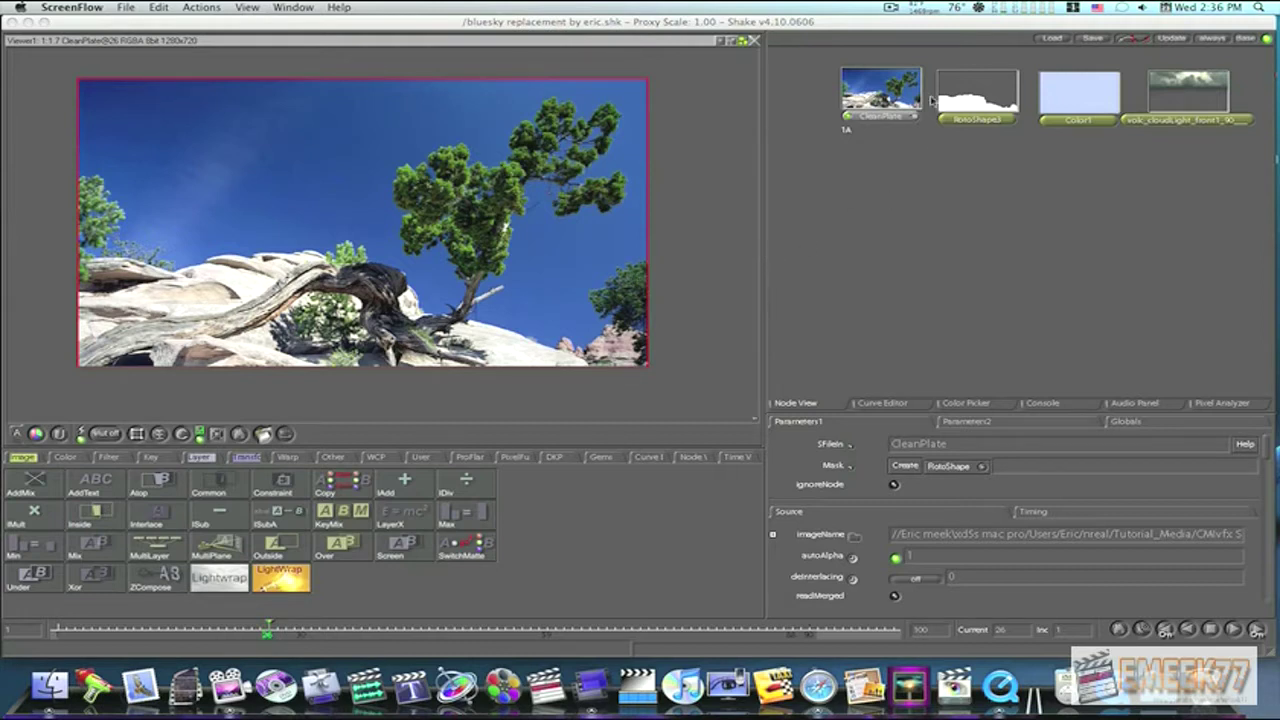
Step: Add a QuickPaint node fed by CleanPlate, placed below it, with painting mode set to persist
click(906, 96)
drag(906, 96, 850, 135)
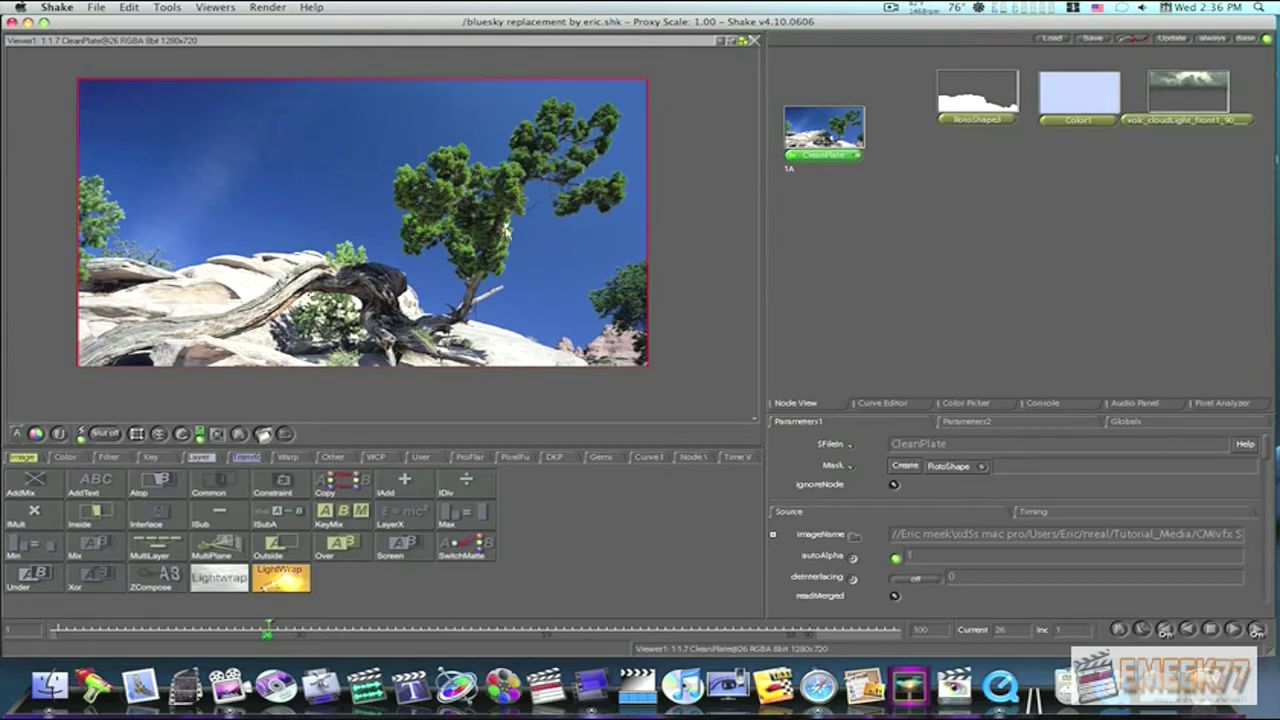
scroll(450, 200, up, 5)
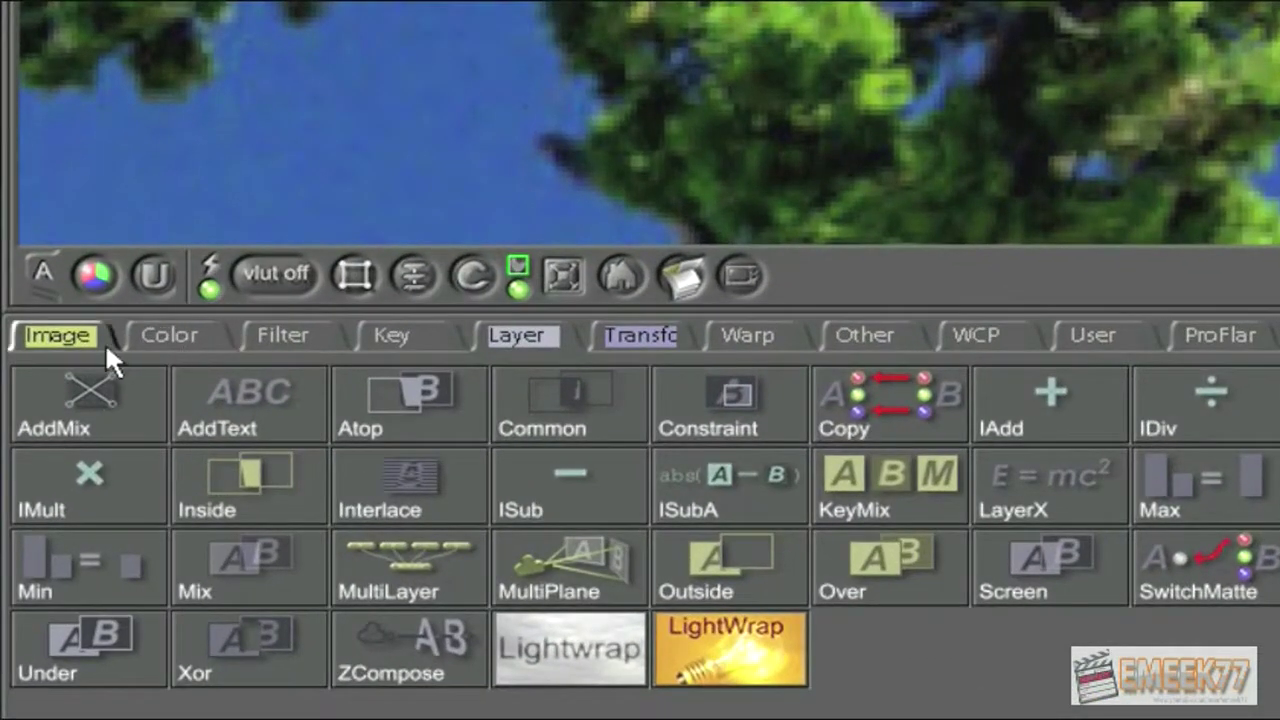
click(31, 457)
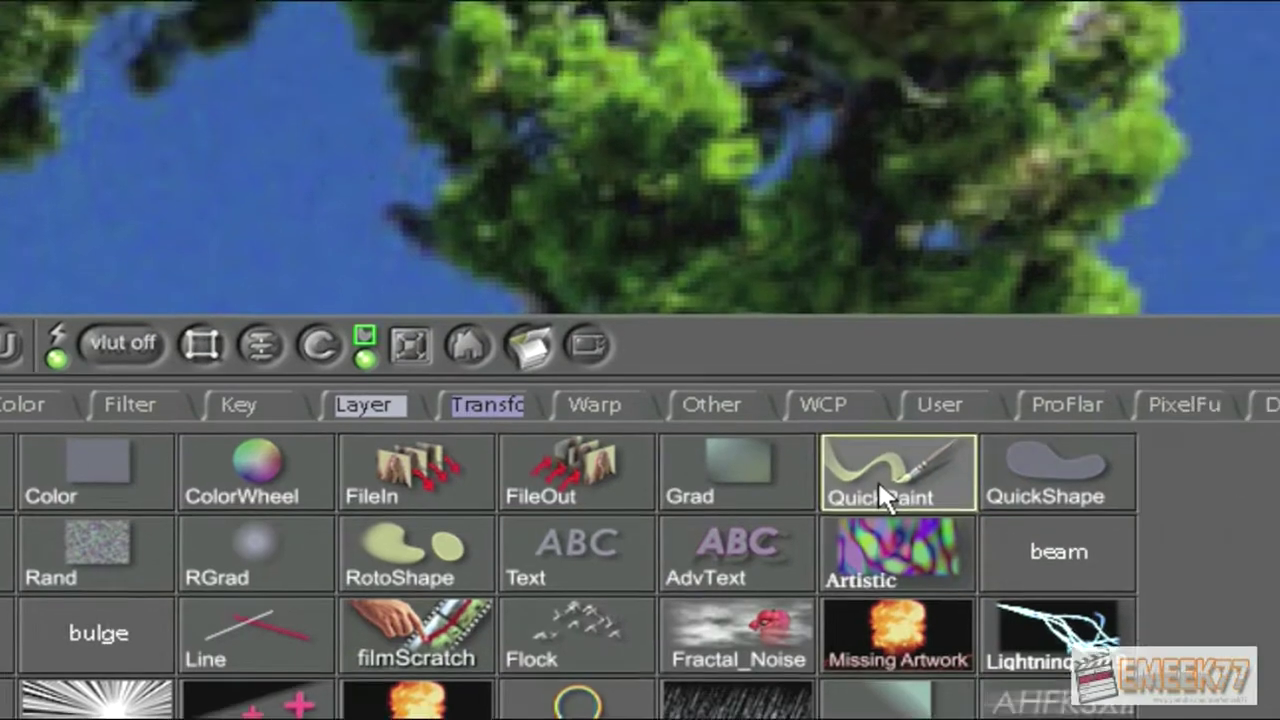
click(1068, 420)
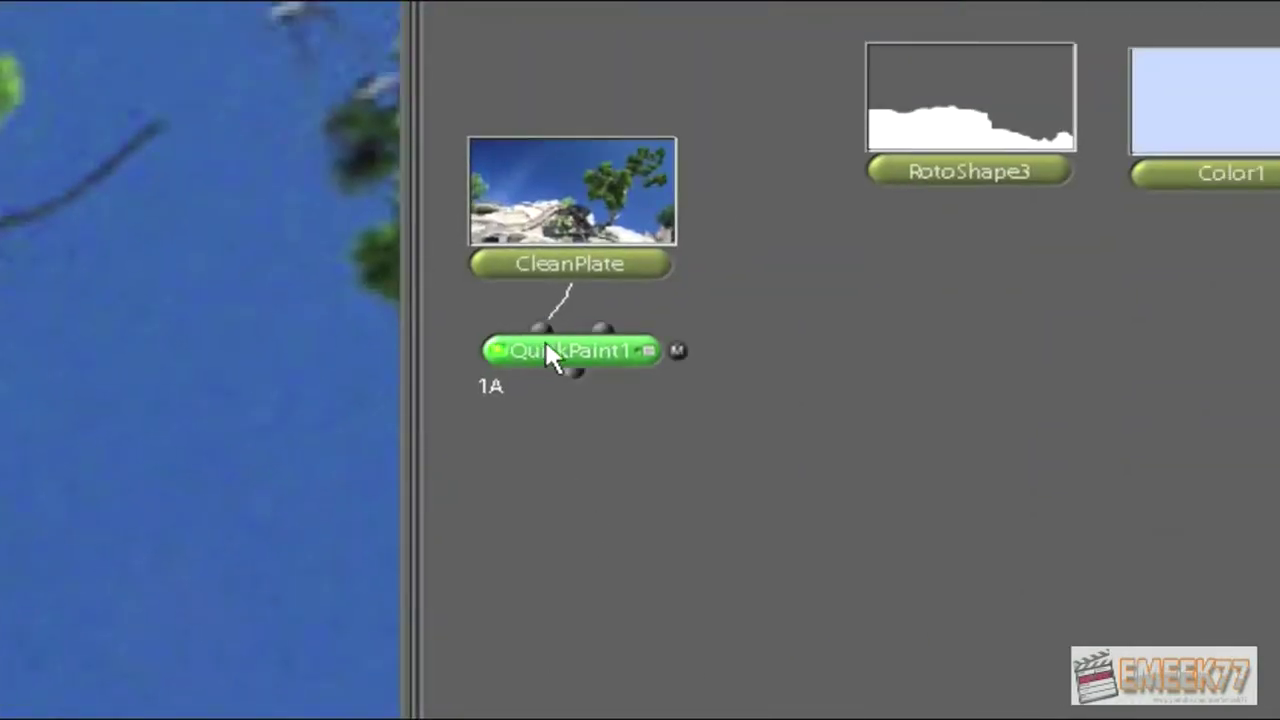
drag(553, 357, 594, 429)
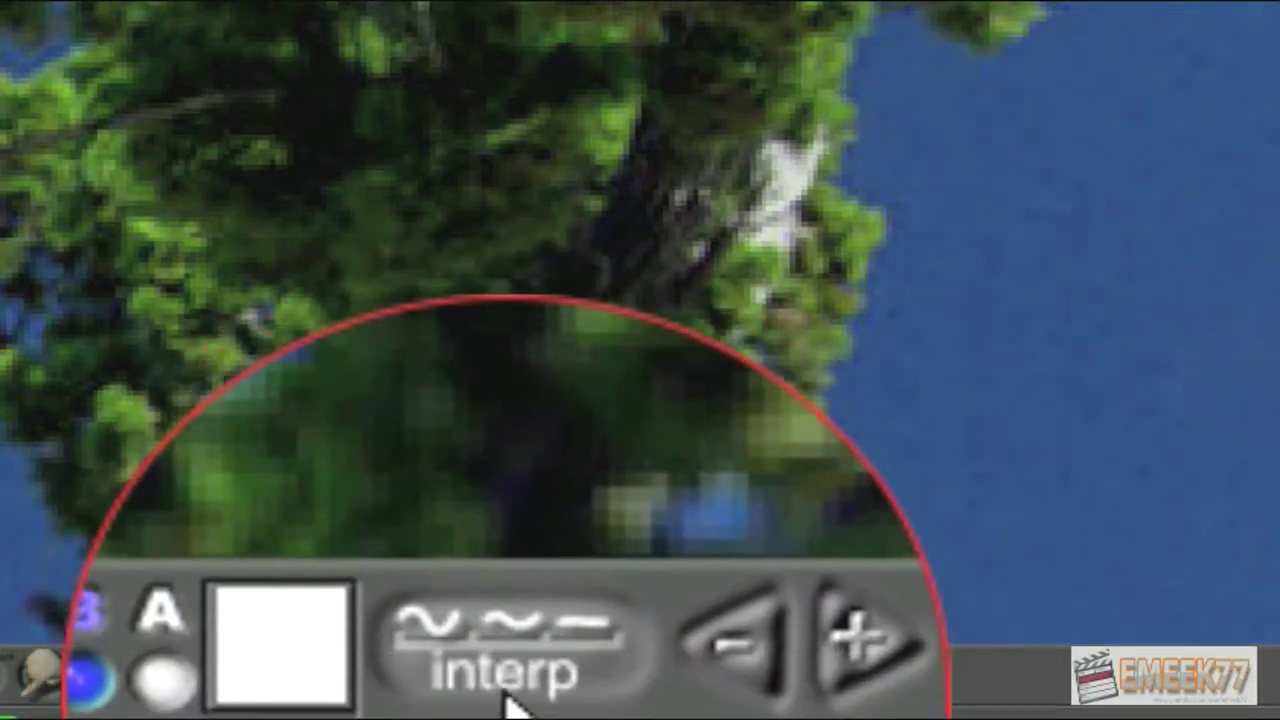
click(507, 698)
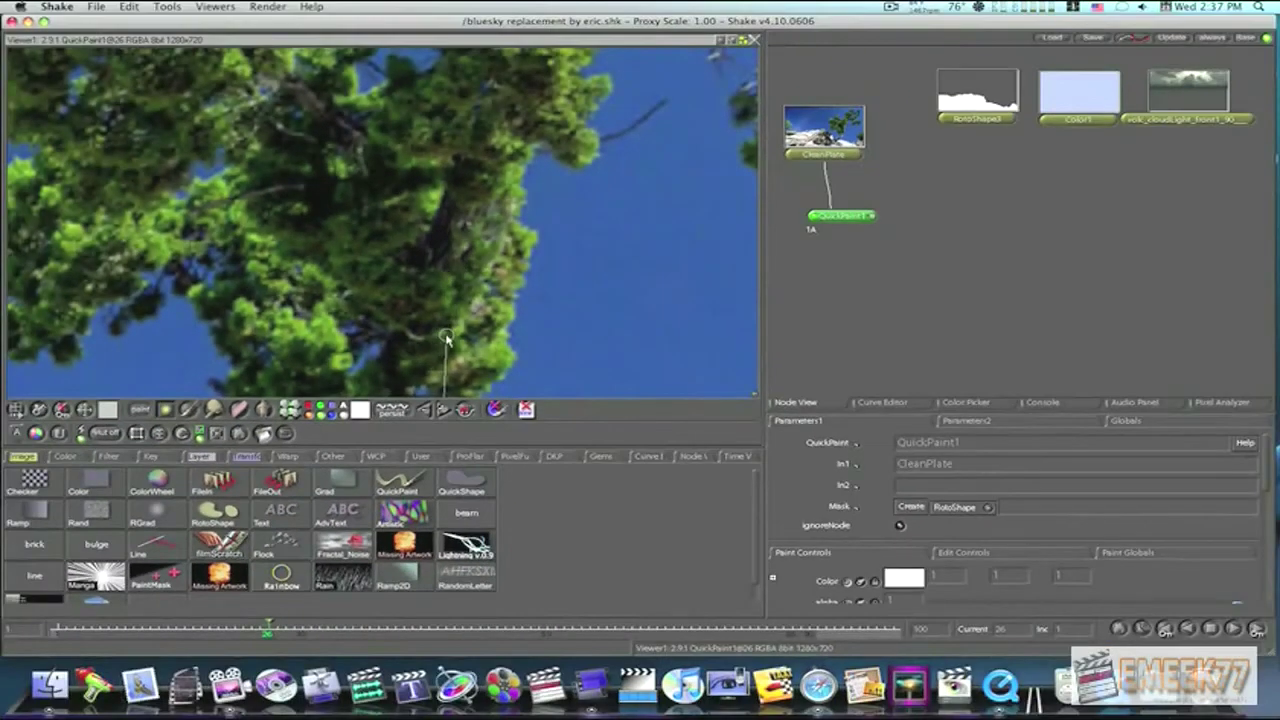
Step: Zoom the viewer back out to the full landscape frame and deselect QuickPaint1
scroll(98, 307, down, 3)
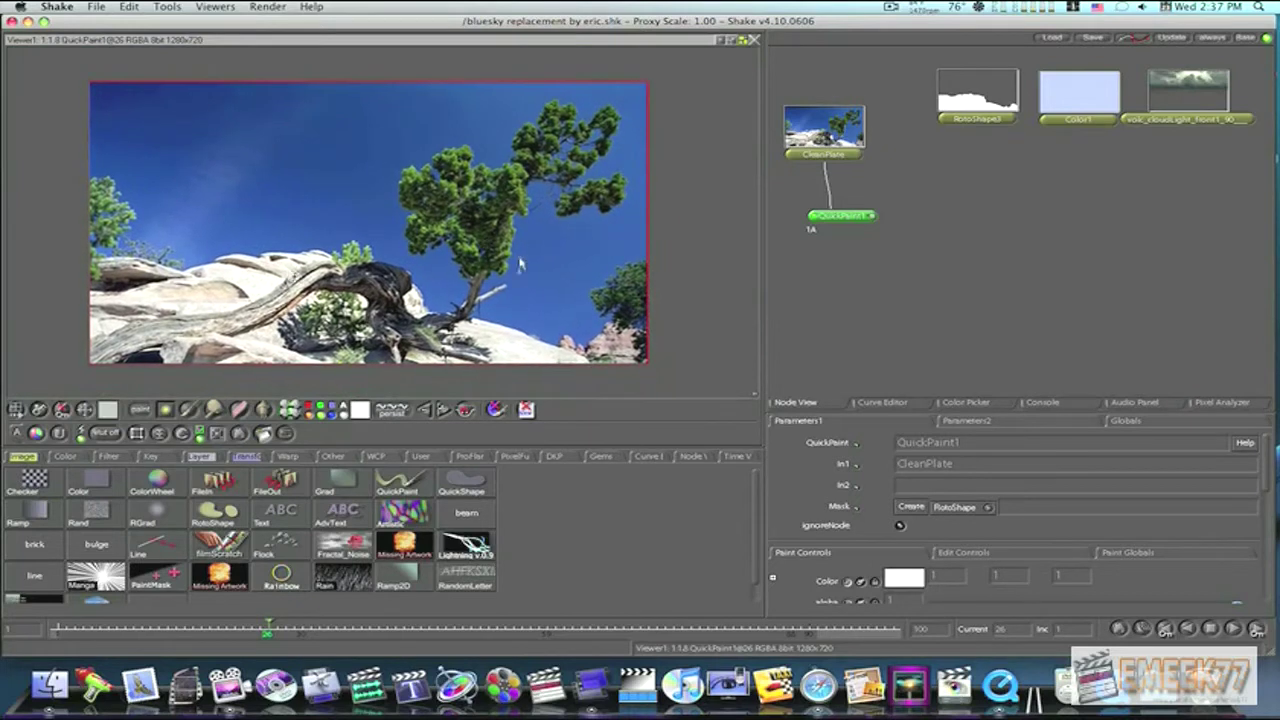
click(866, 259)
Step: Move RotoShape3 aside, then place a Keylight1 node below QuickPaint1, fed by QuickPaint1's output
drag(979, 100, 944, 117)
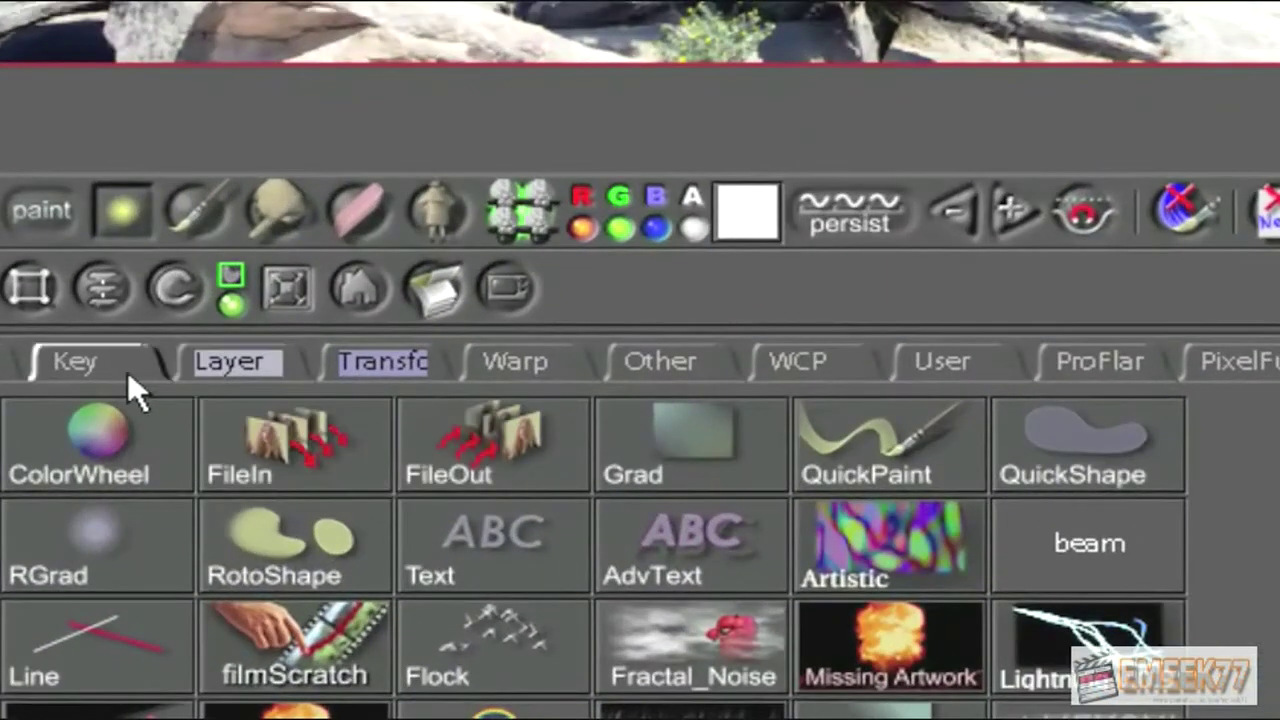
click(164, 458)
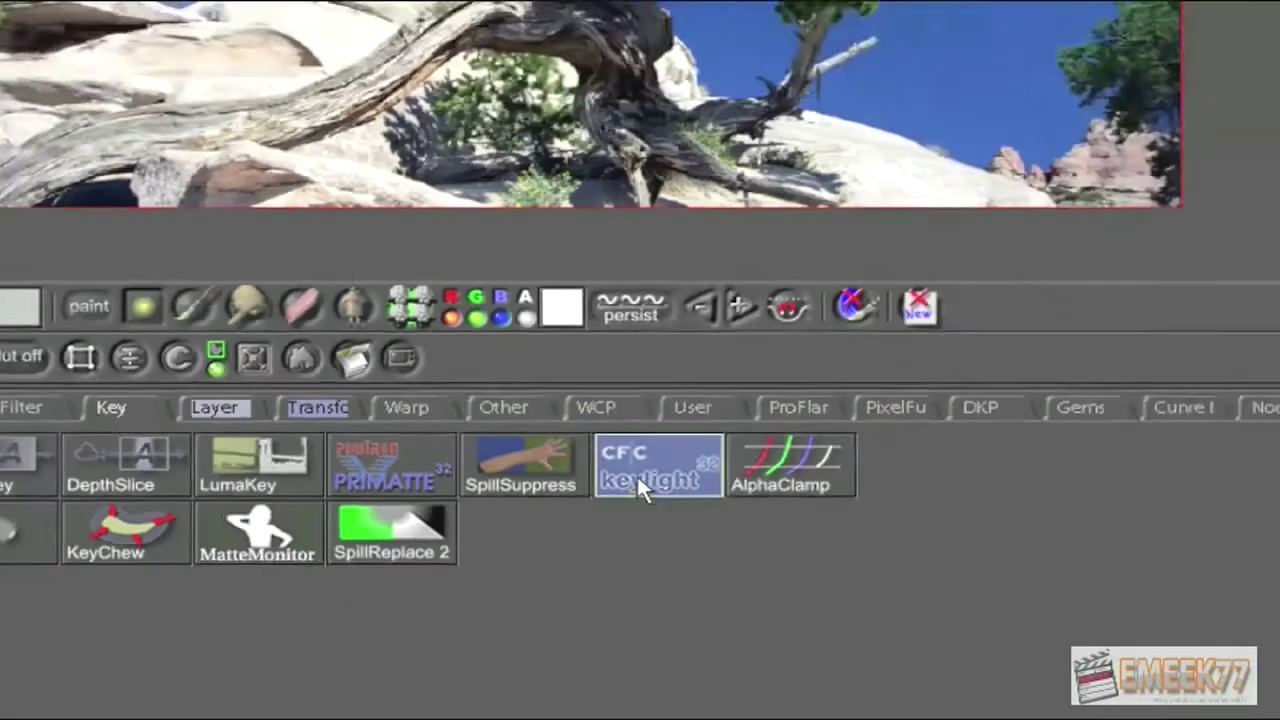
click(885, 448)
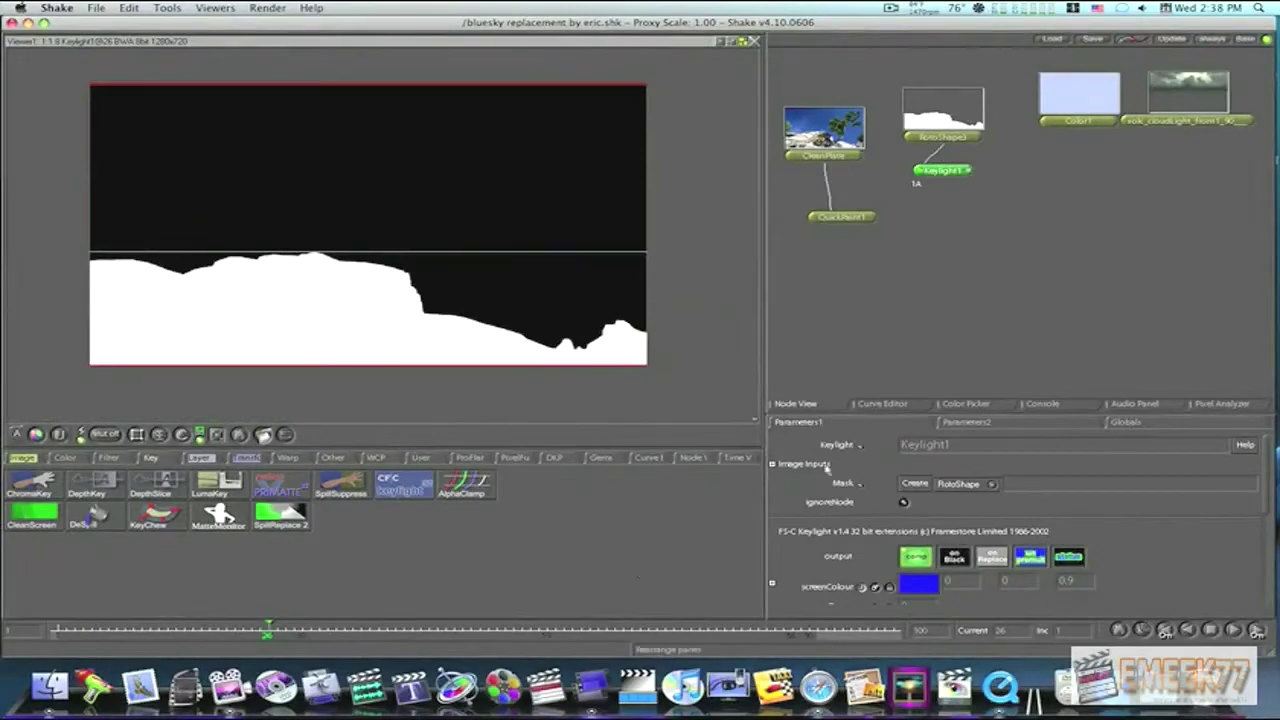
drag(940, 172, 846, 252)
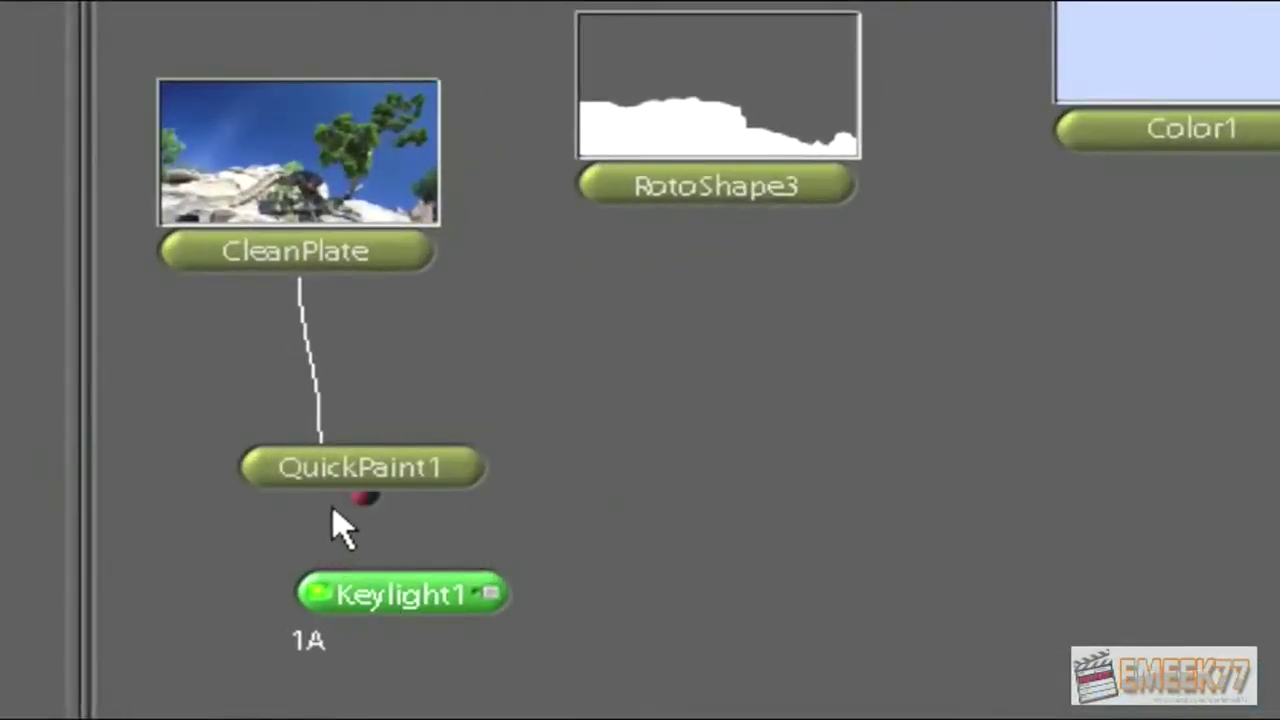
drag(362, 498, 338, 560)
drag(392, 597, 472, 667)
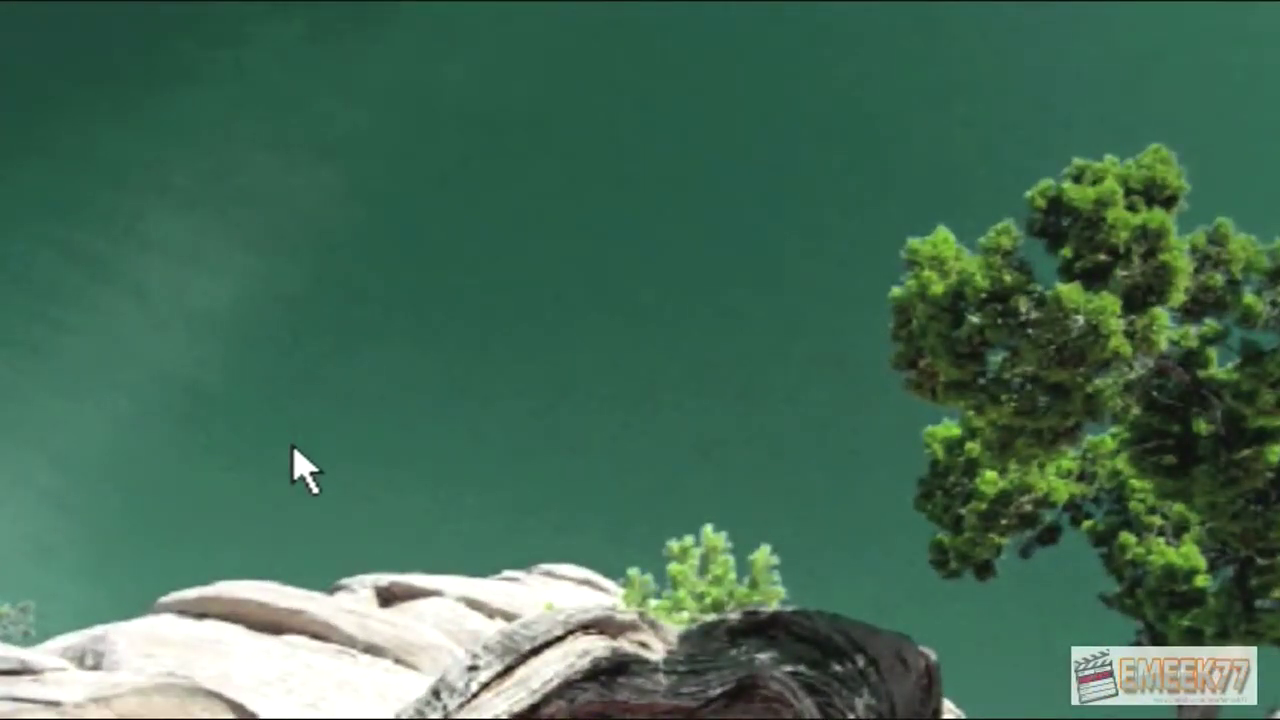
Step: Sample the blue sky as Keylight1's screen colour (0.0666, 0.2392, 0.5764) while checking the alpha matte
click(305, 470)
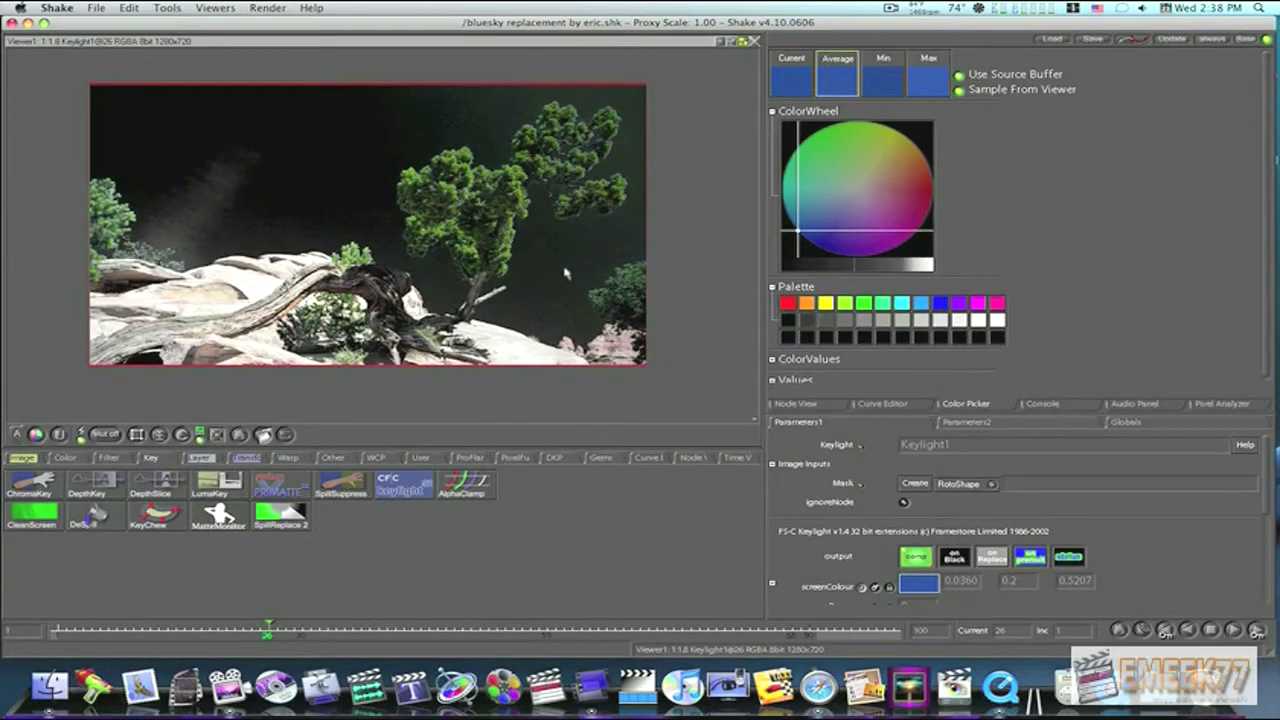
key(plus)
key(plus)
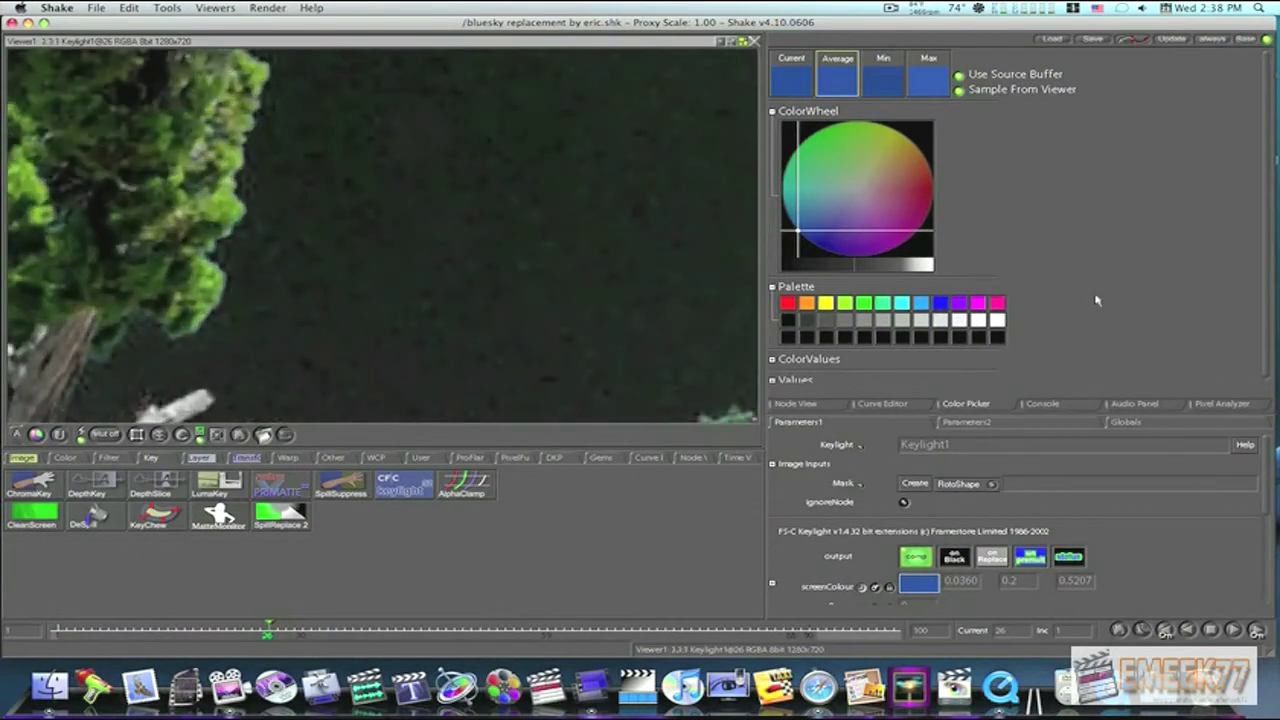
key(Home)
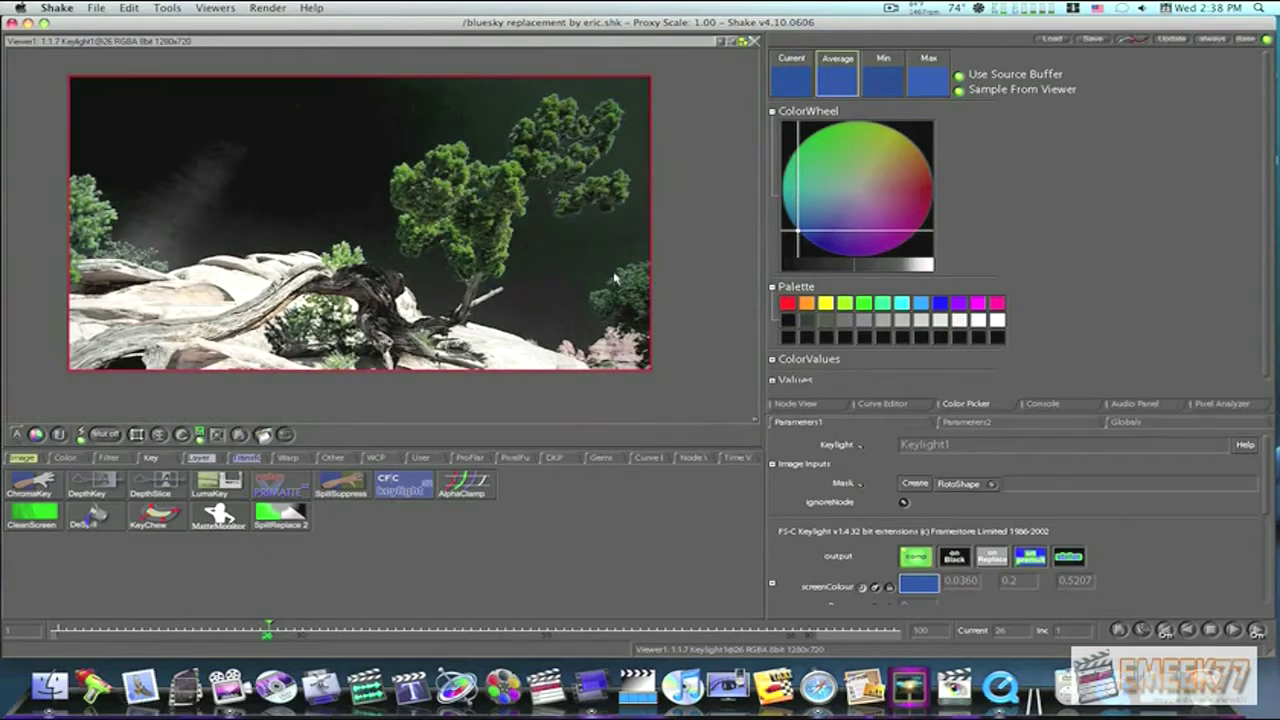
key(a)
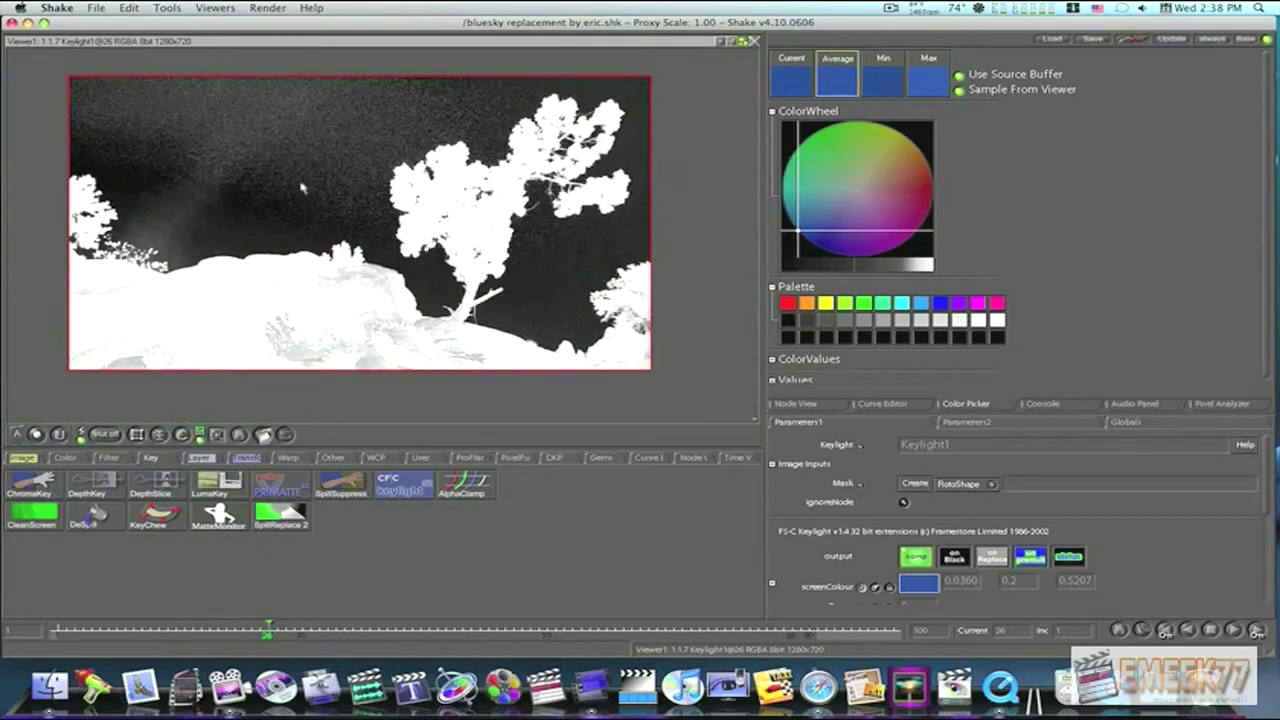
mouse_move(305, 190)
mouse_down()
mouse_move(412, 140)
mouse_move(190, 107)
mouse_move(287, 125)
mouse_up()
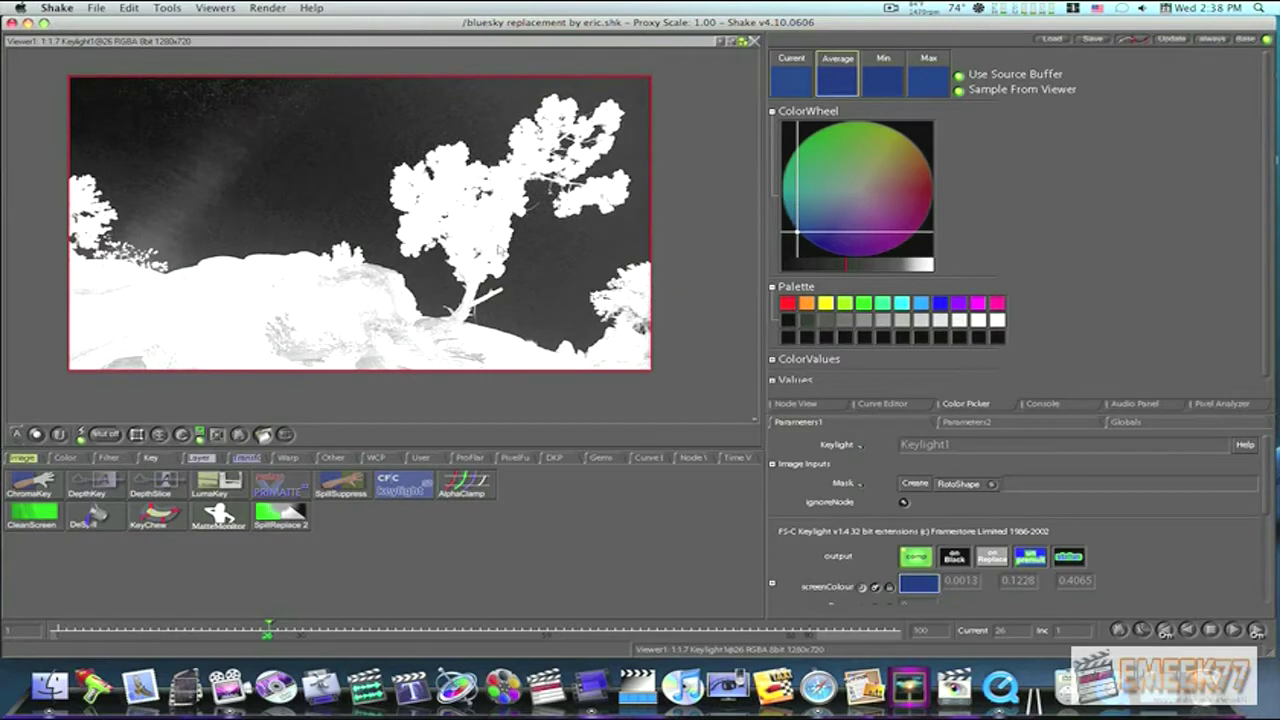
click(208, 232)
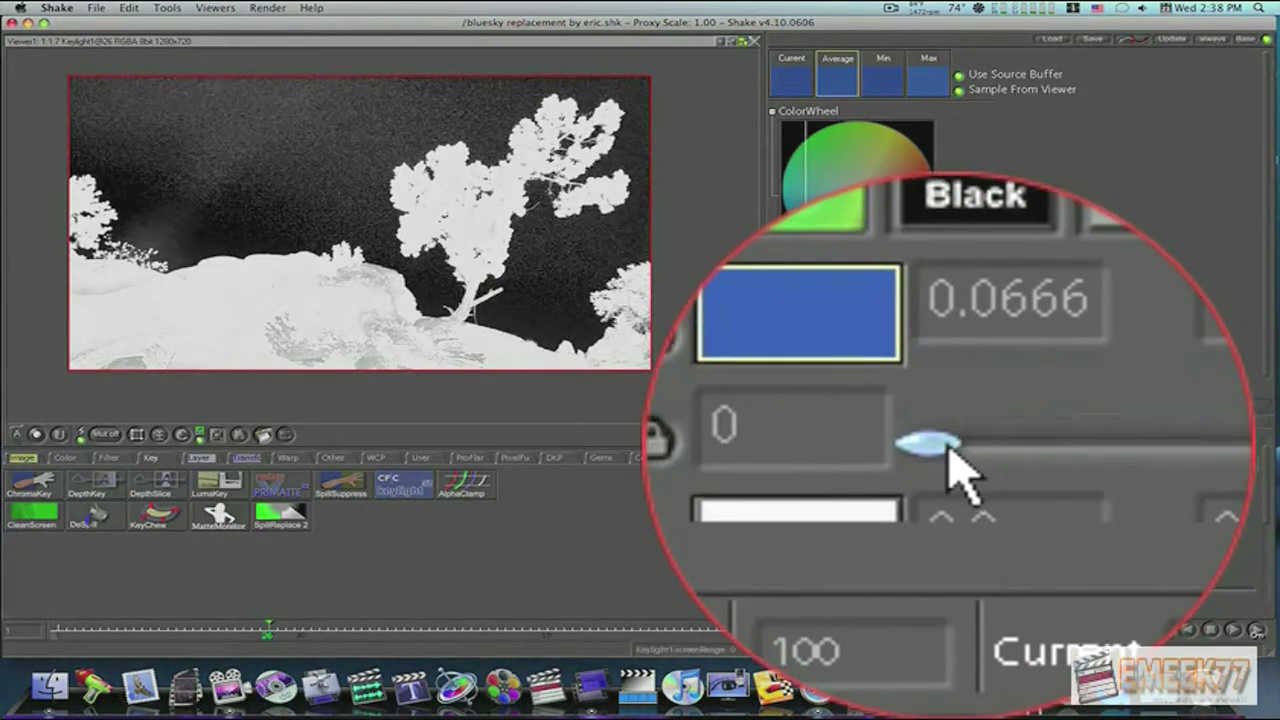
Step: Raise the screen range to about 0.0952 until the sky matte is black, then view RGB
drag(990, 600, 1045, 590)
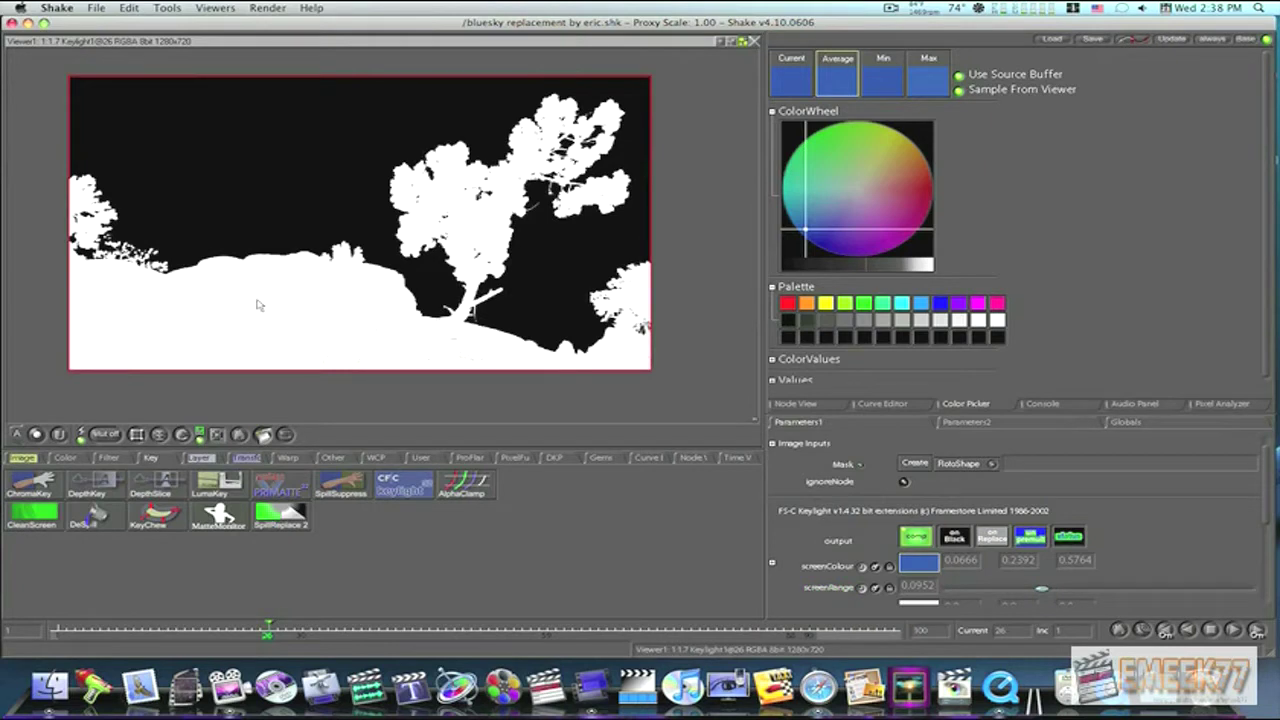
key(c)
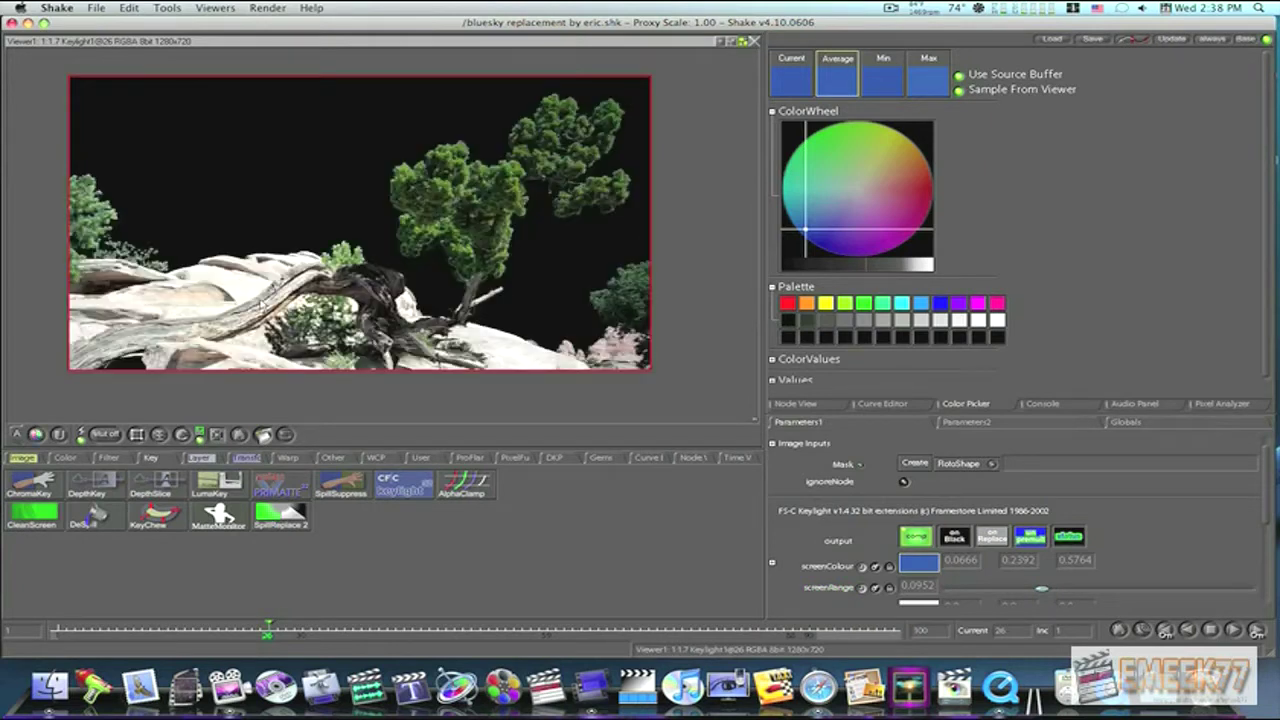
click(825, 410)
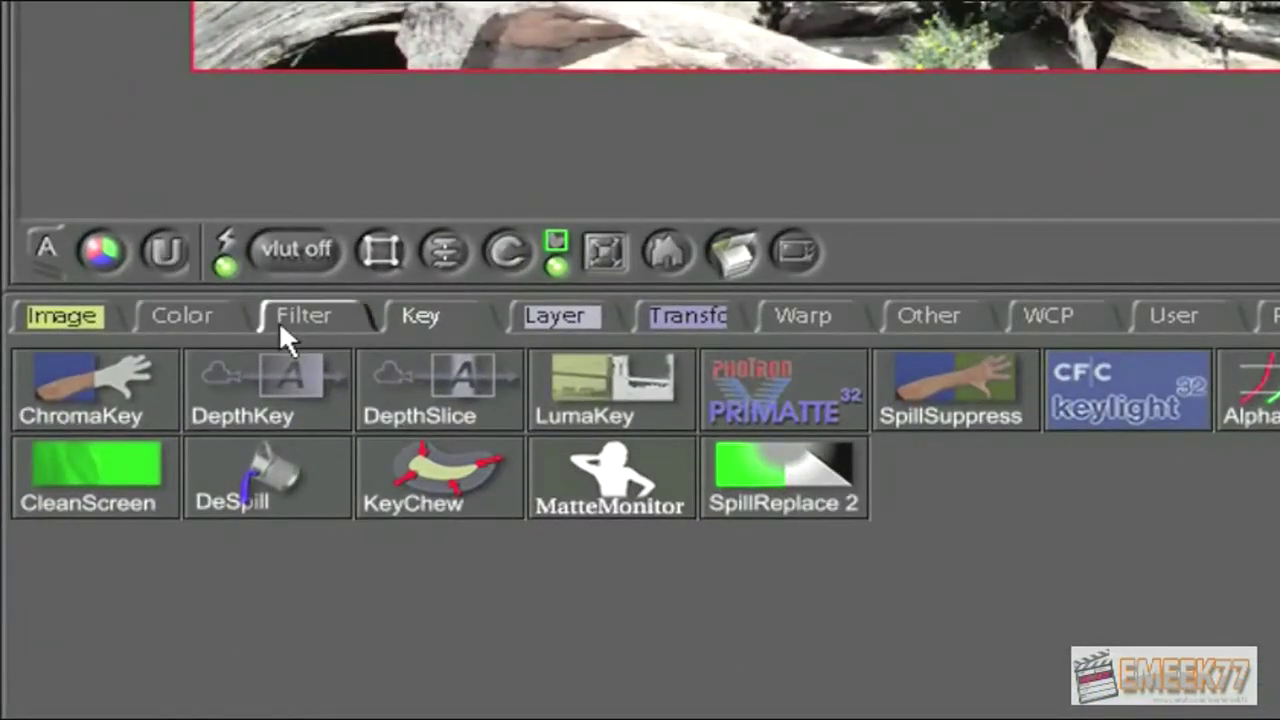
Step: Add a 10-pixel Blur1 node after Keylight1, edit its channels value, and tidy its position
click(101, 462)
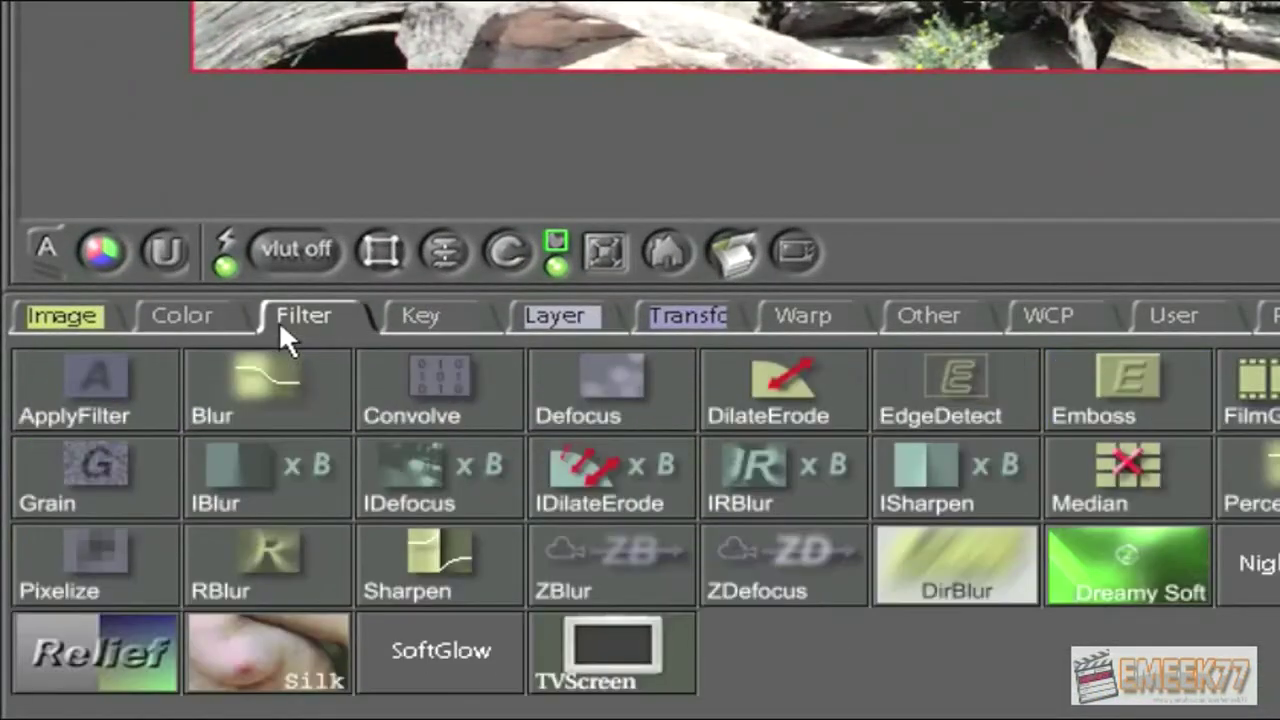
click(268, 376)
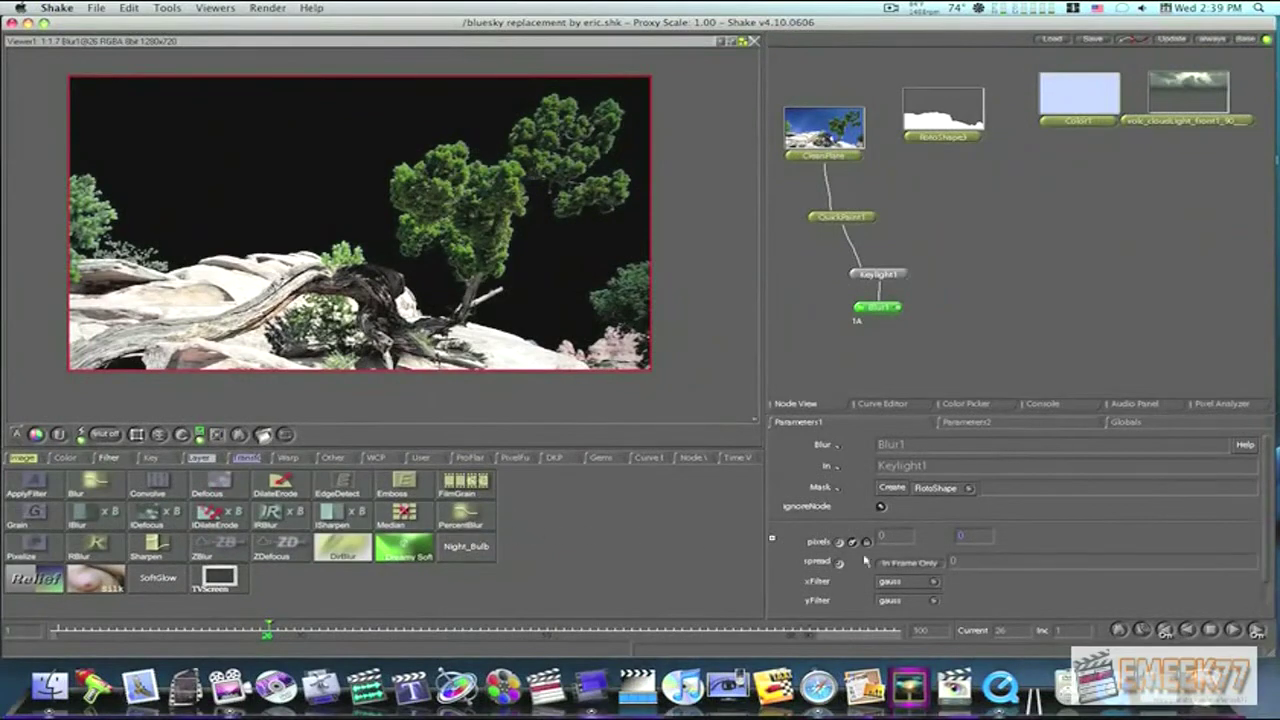
scroll(930, 567, down, 1)
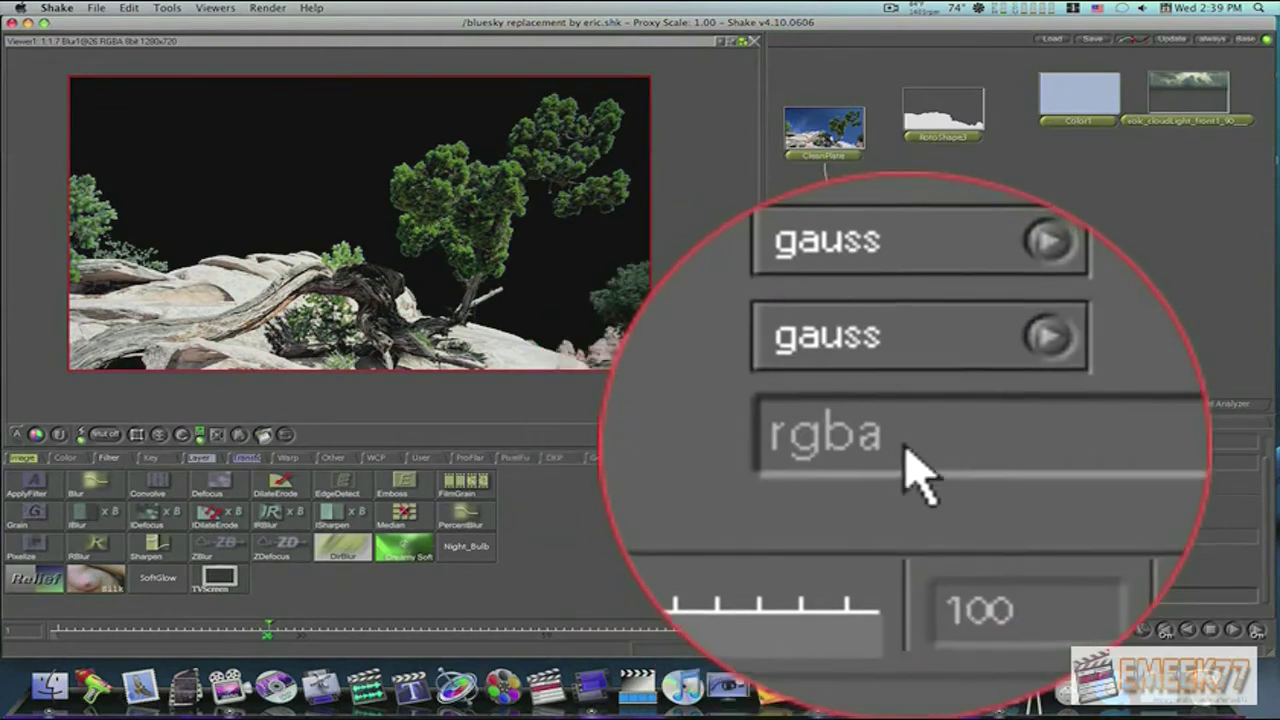
click(893, 596)
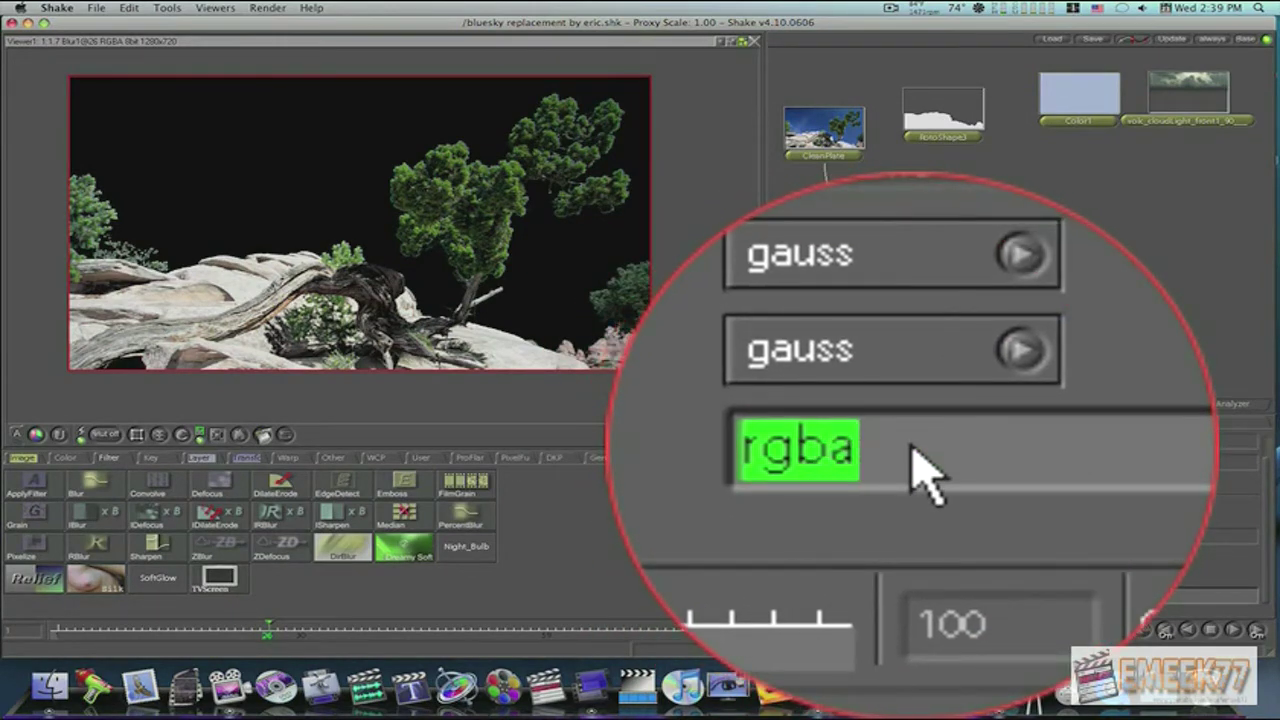
text(aaab)
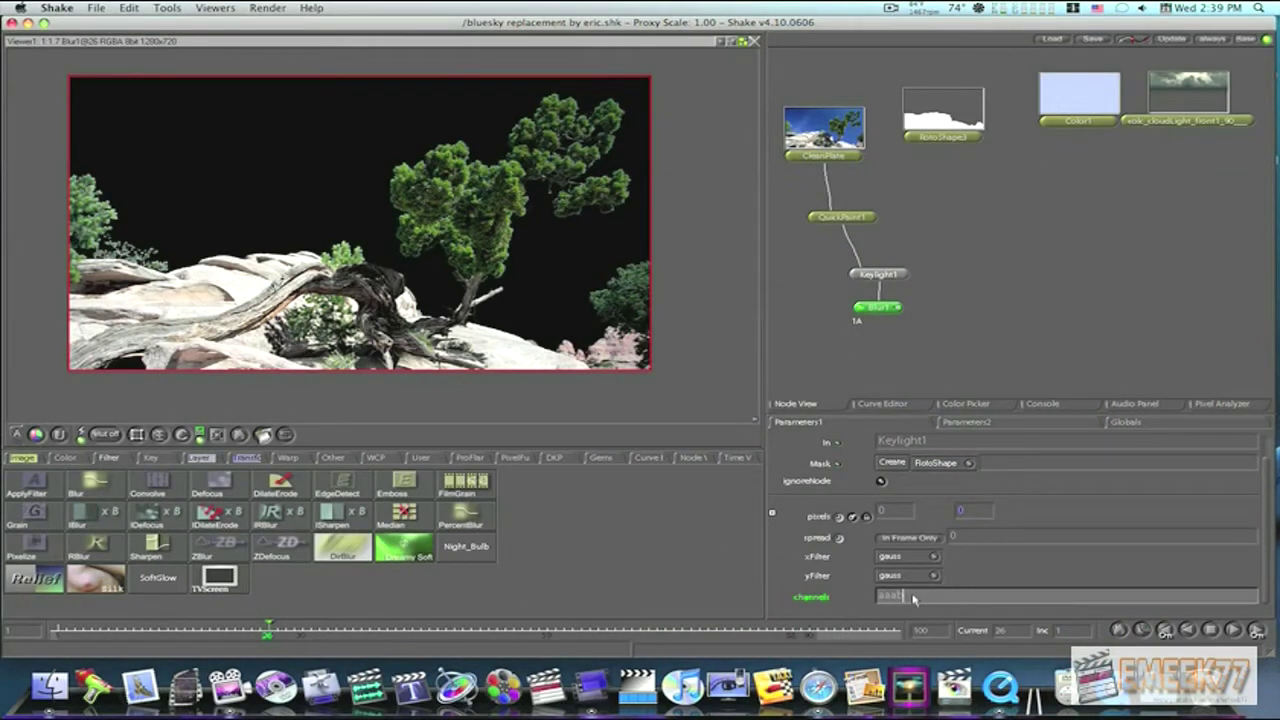
key(Return)
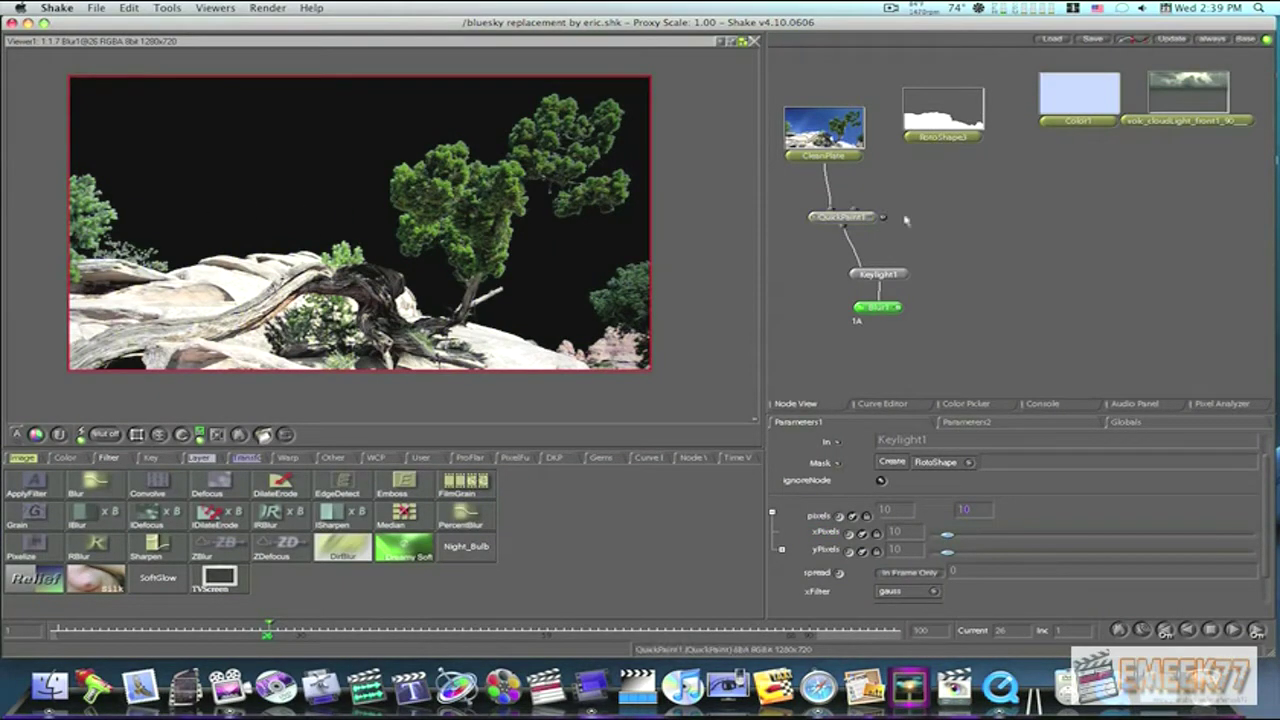
drag(879, 307, 890, 311)
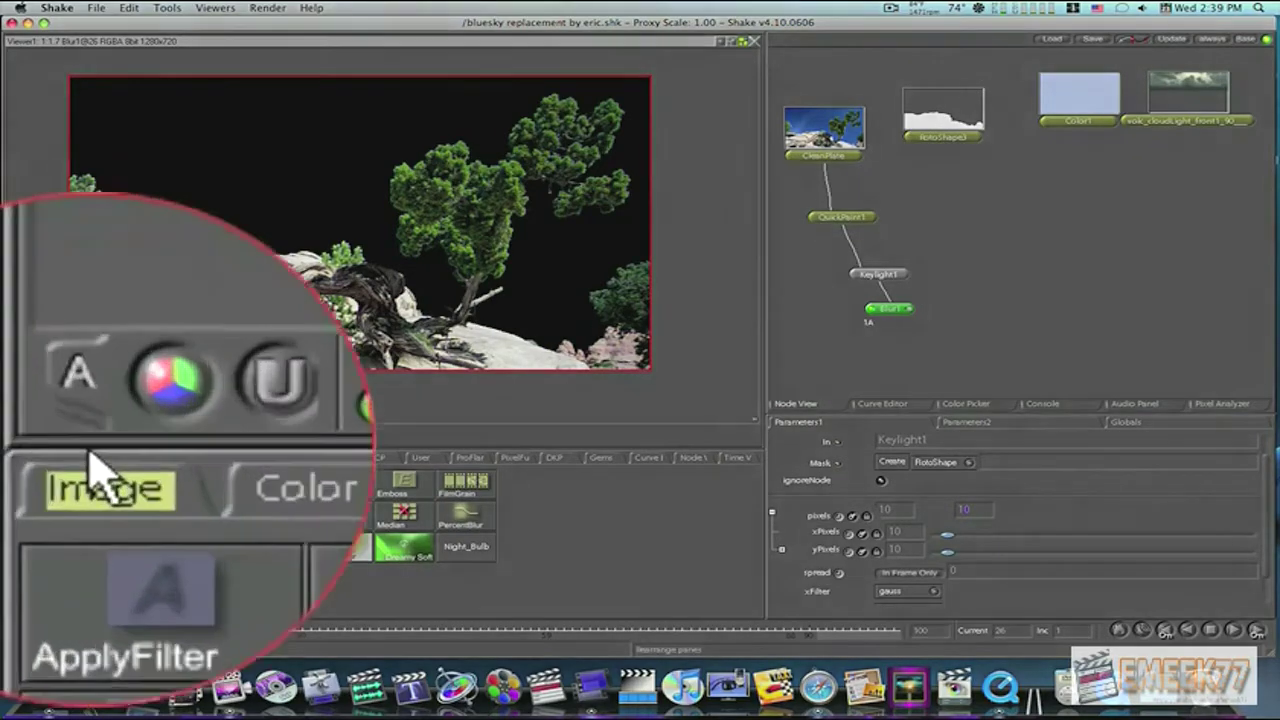
Step: Draw a rough RotoShape2 rock outline over CleanPlate, delete it, and view RotoShape3 instead
click(24, 458)
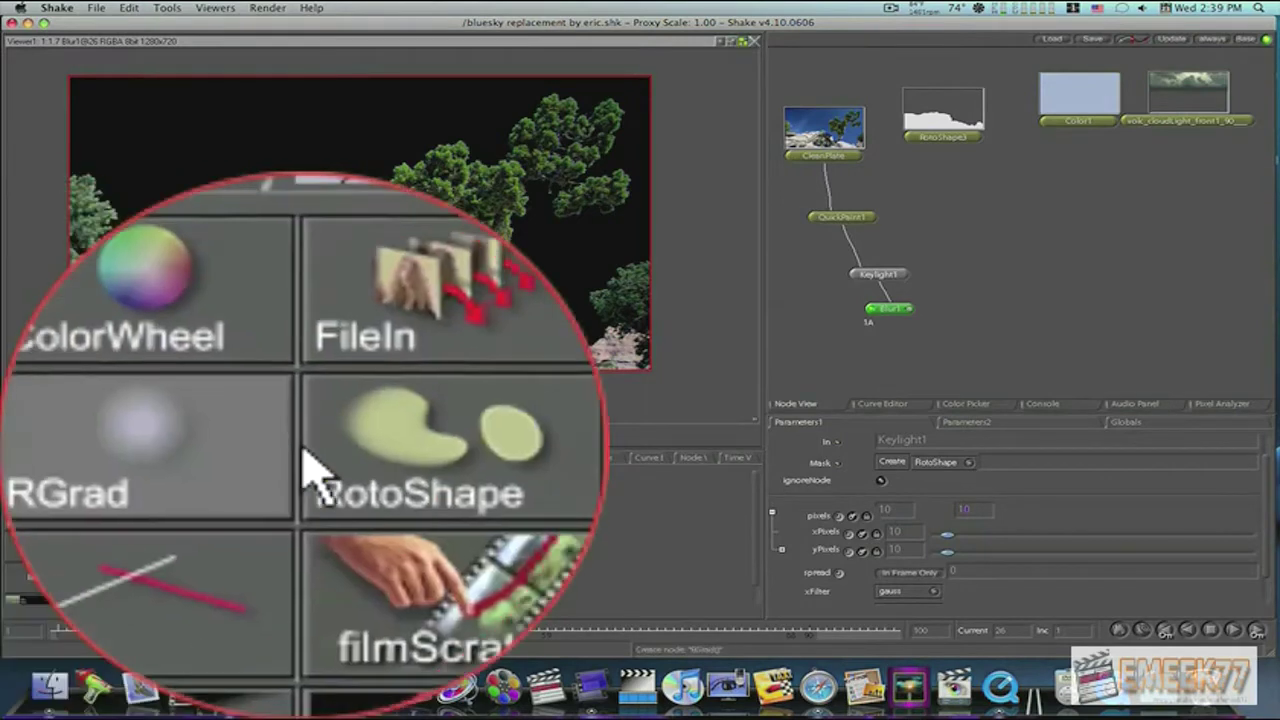
click(212, 515)
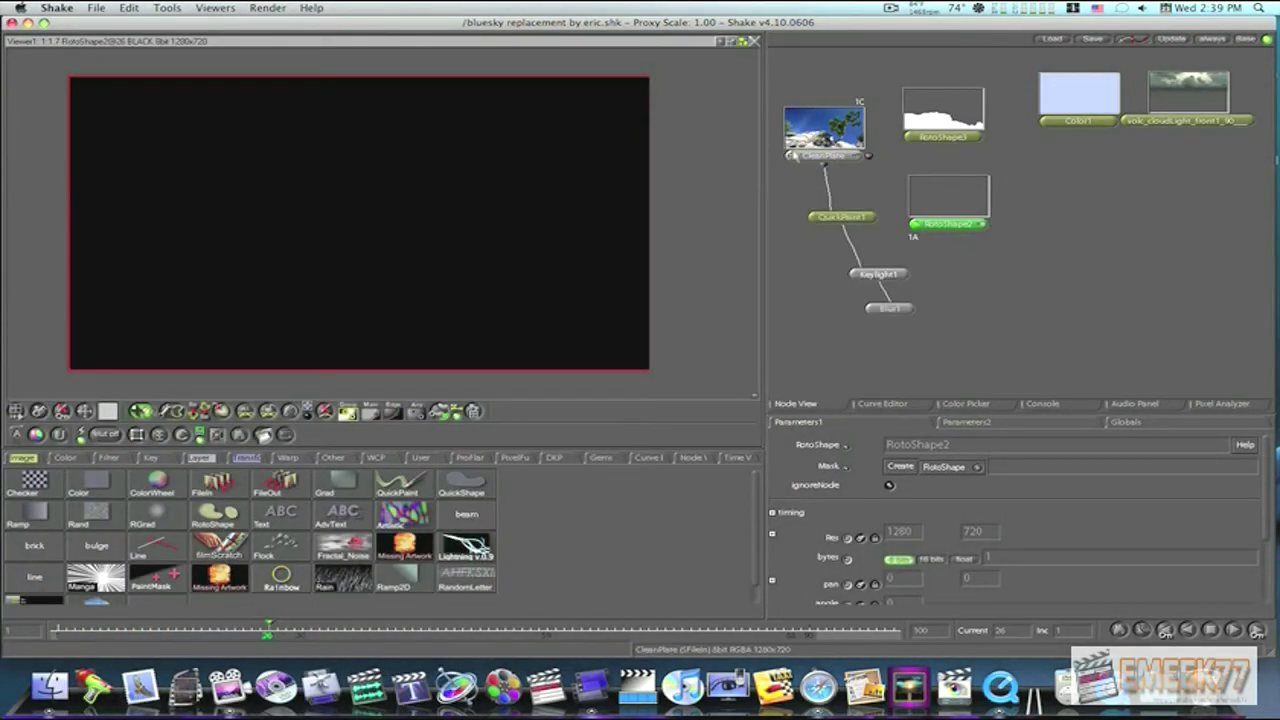
click(792, 156)
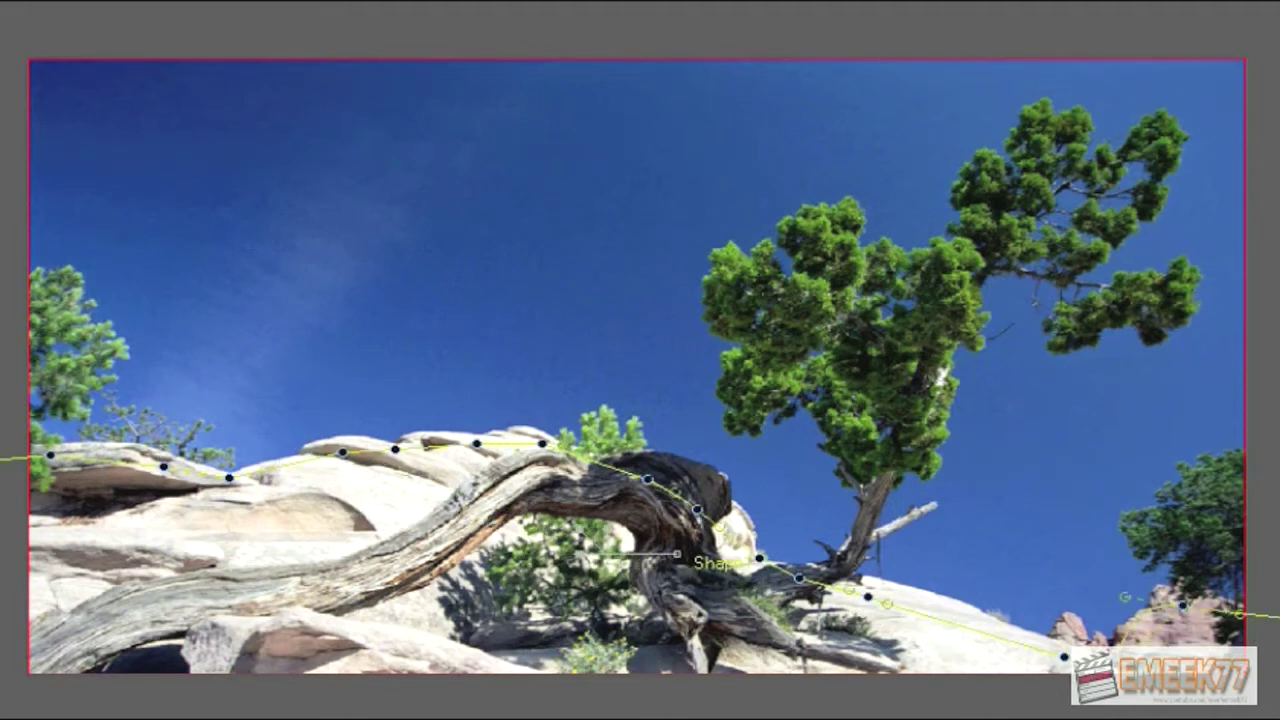
click(1180, 590)
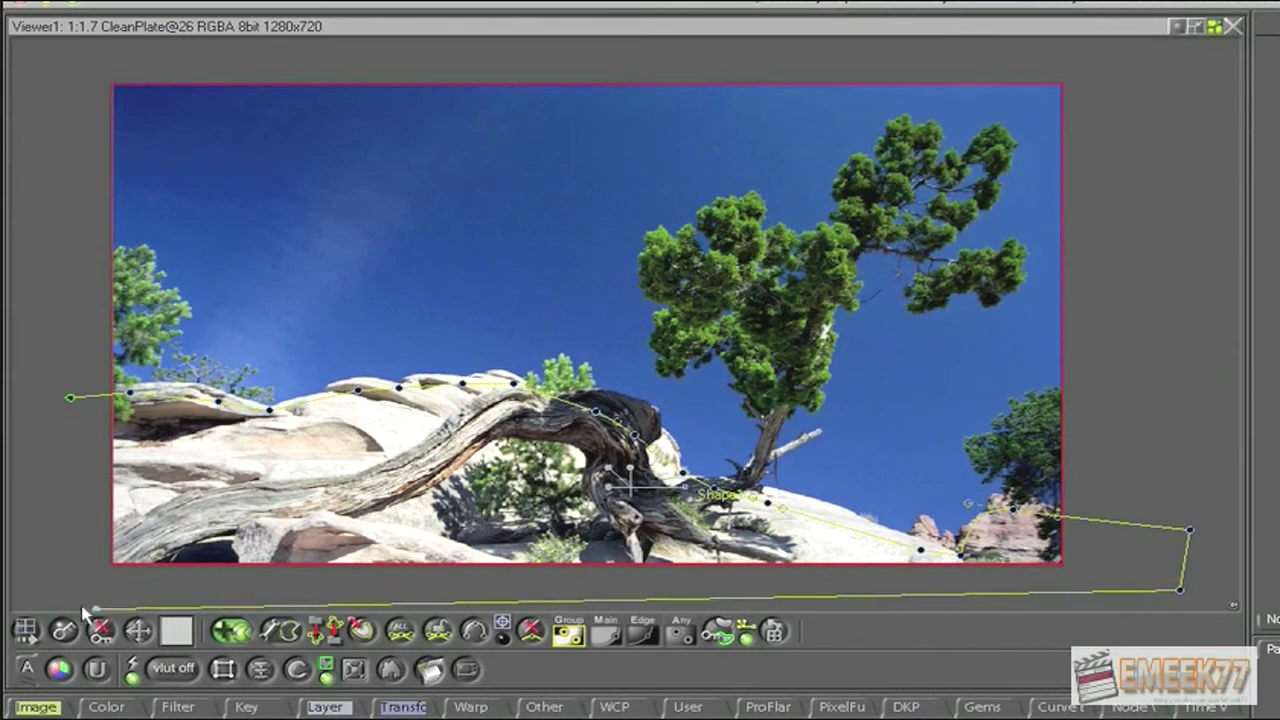
click(53, 578)
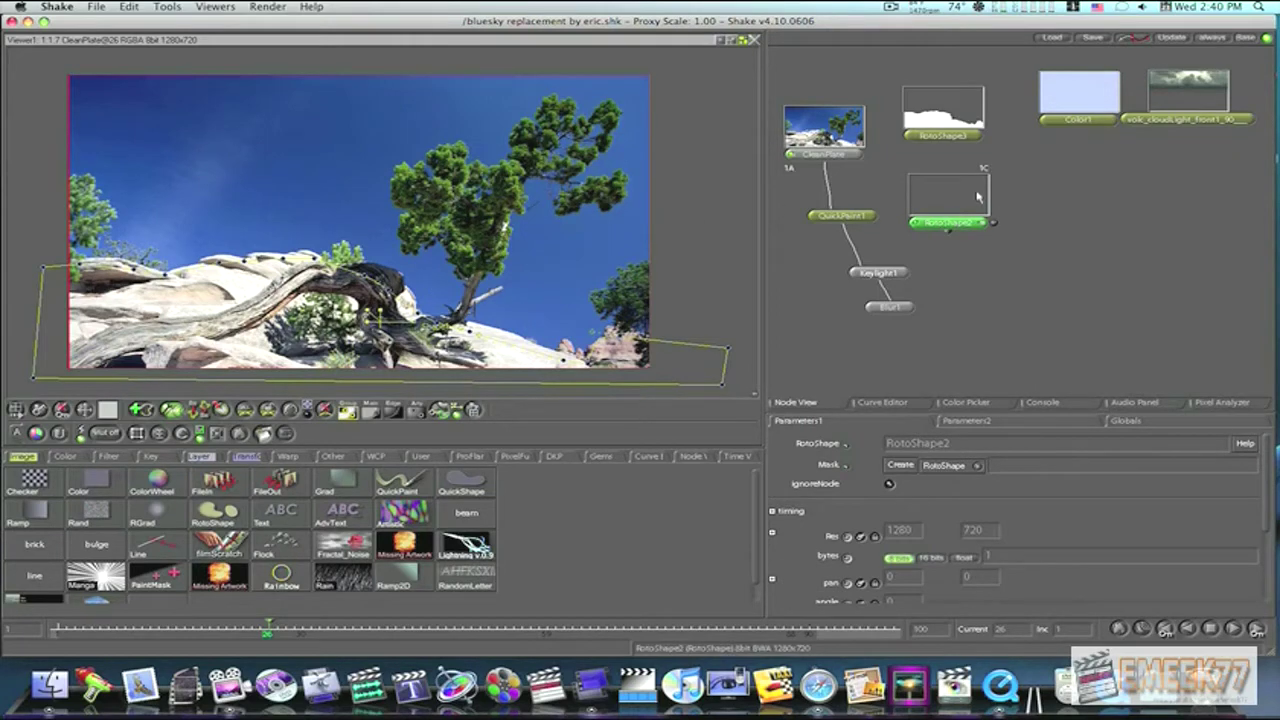
key(Delete)
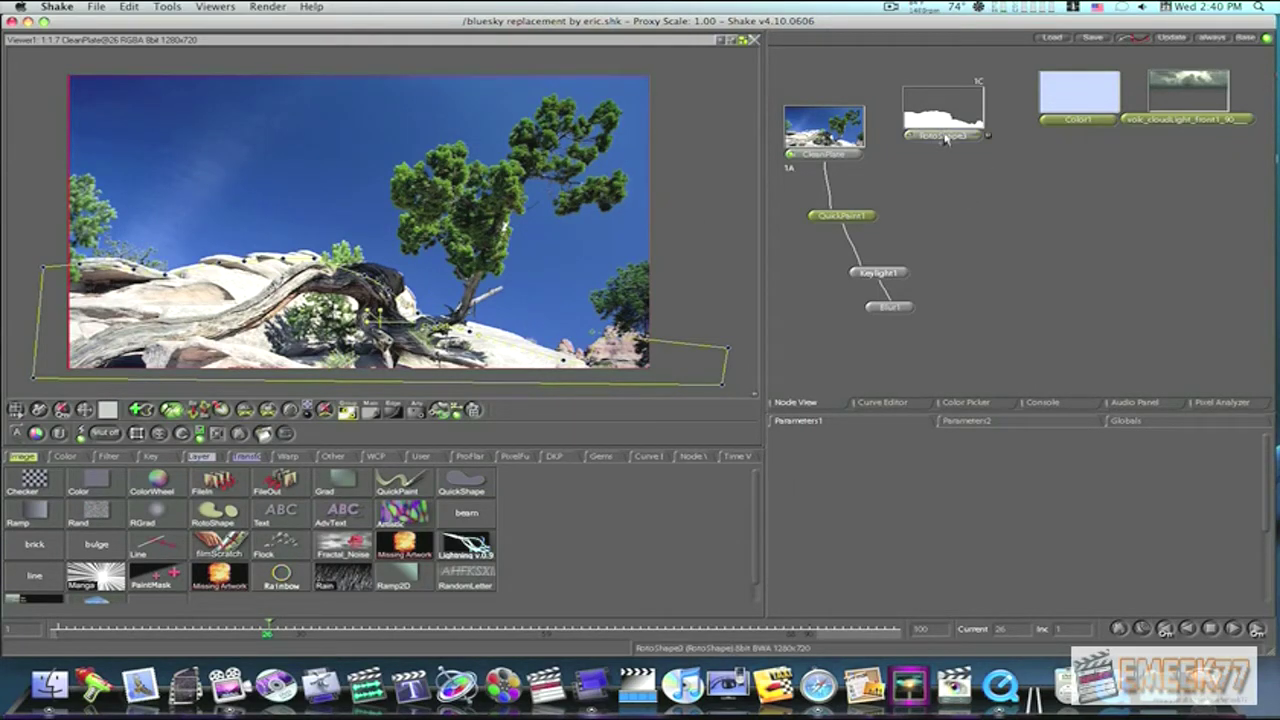
double_click(943, 135)
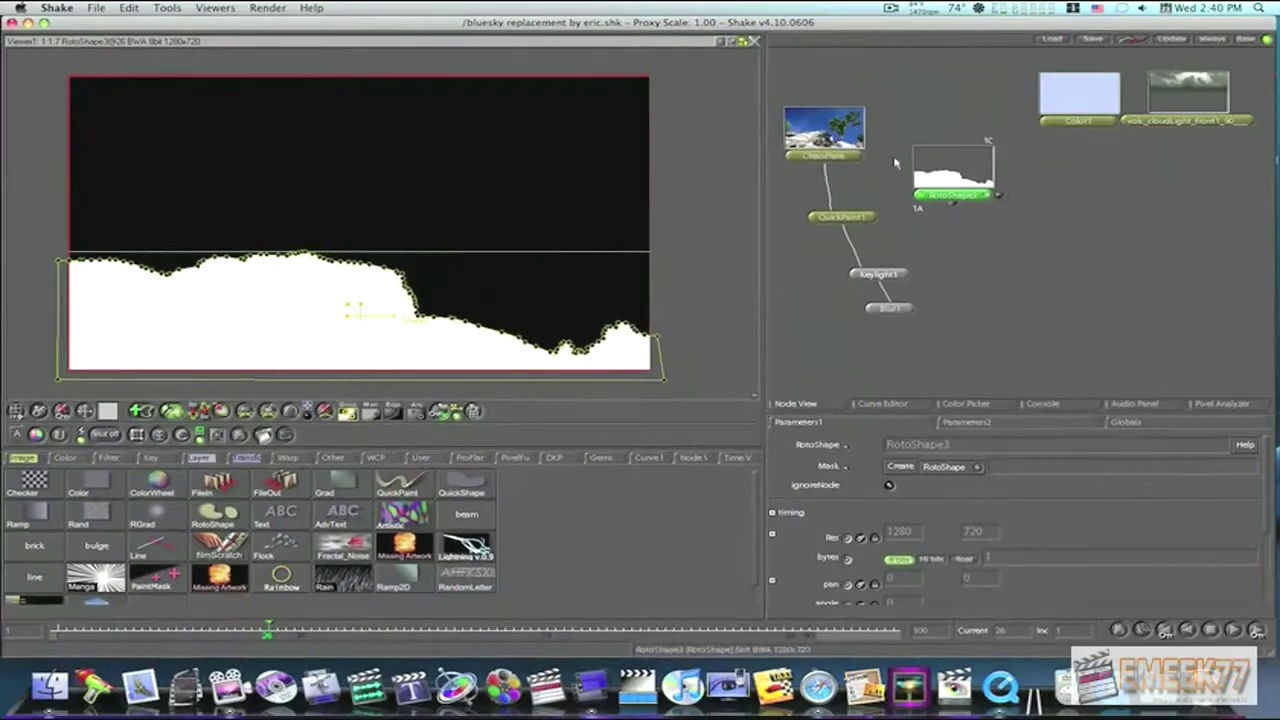
Step: Wire RotoShape3 into Keylight1's HoldOutMatte input, then select Blur1 to attach the next nodes
click(790, 156)
drag(939, 165, 918, 125)
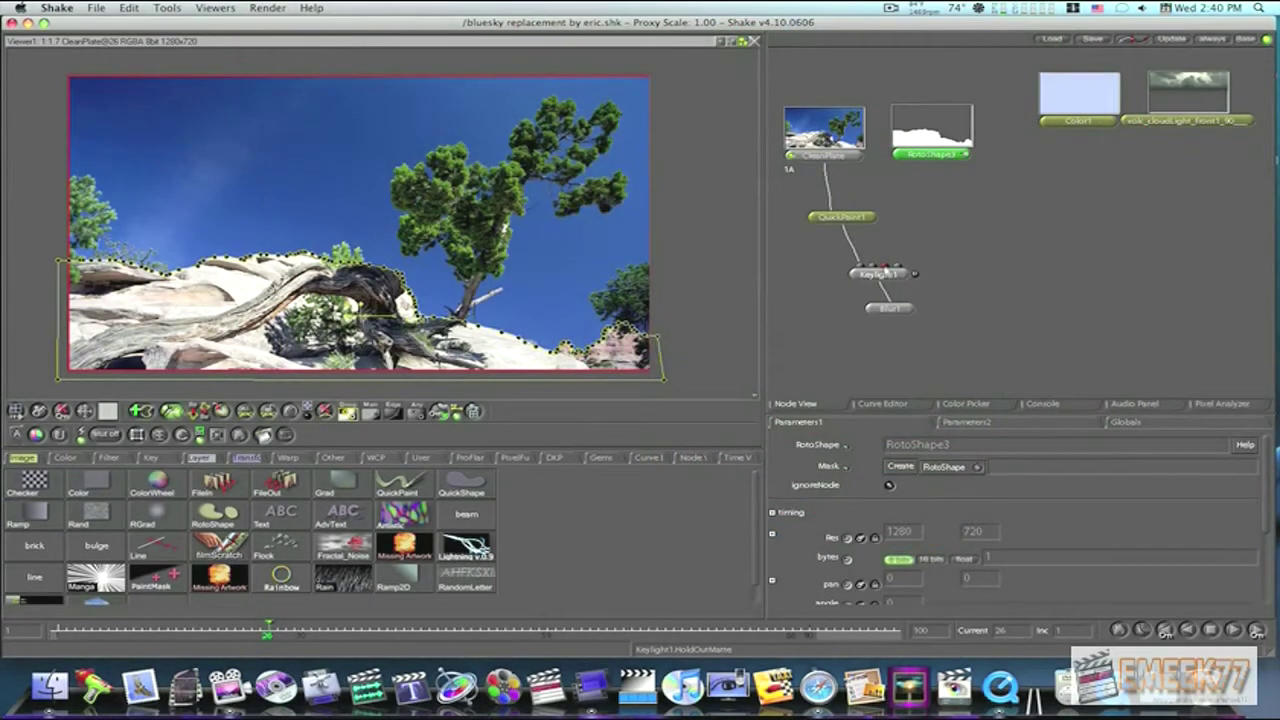
drag(932, 160, 885, 266)
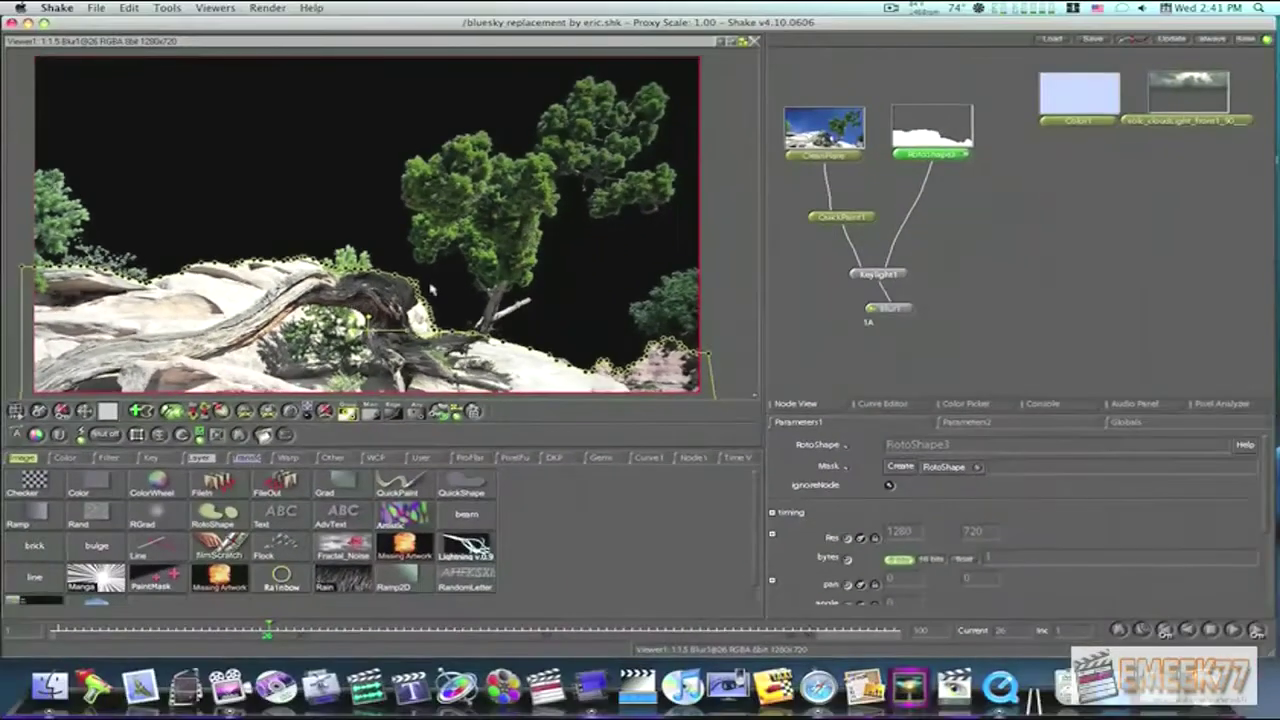
scroll(469, 404, down, 2)
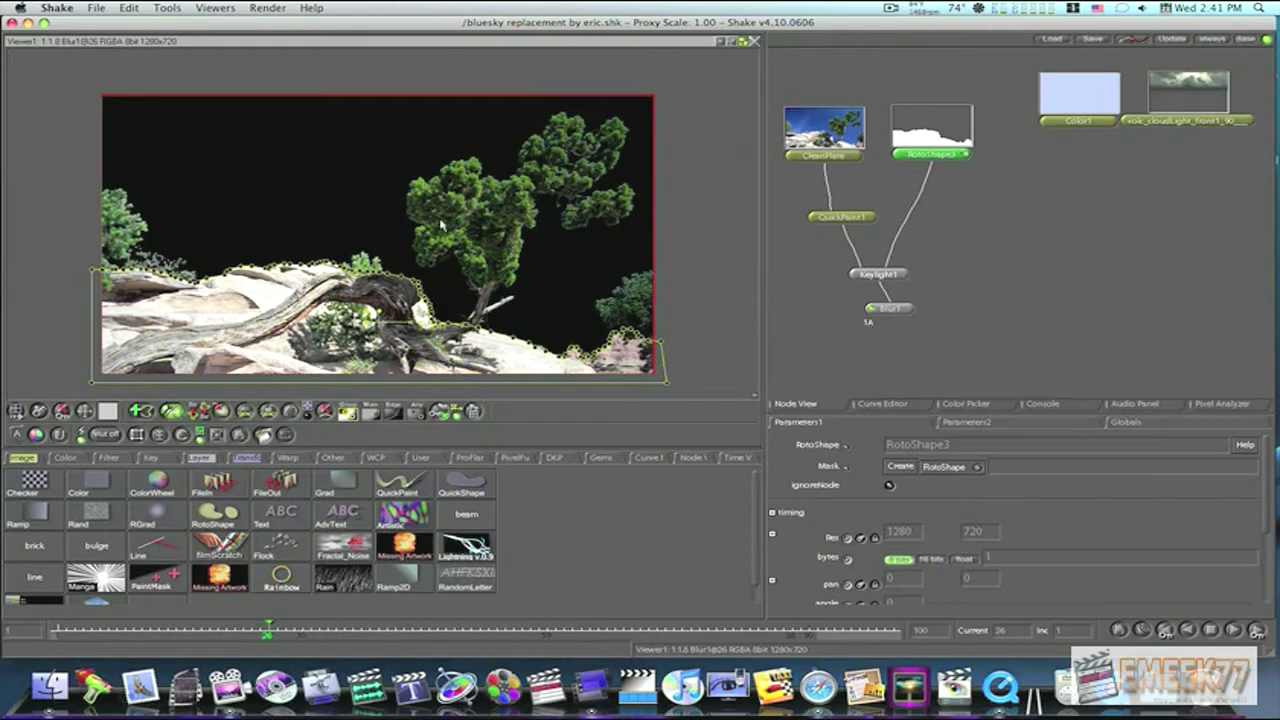
click(888, 308)
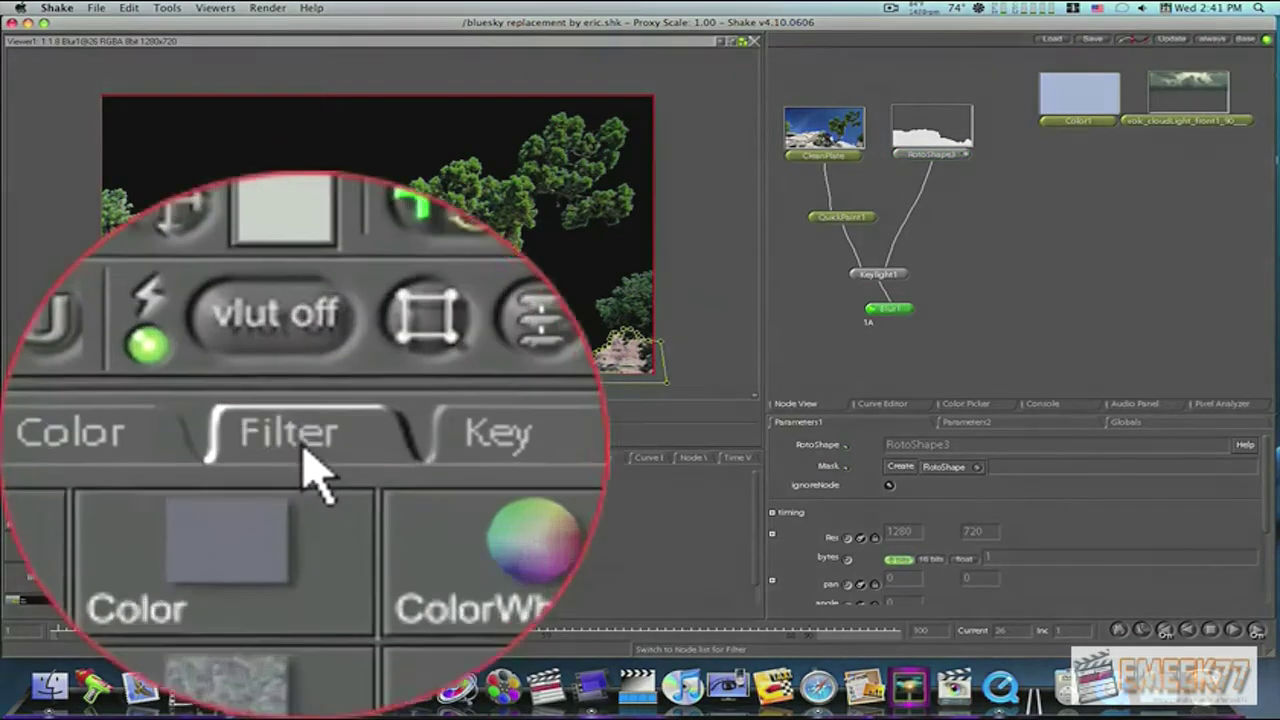
click(108, 457)
click(310, 470)
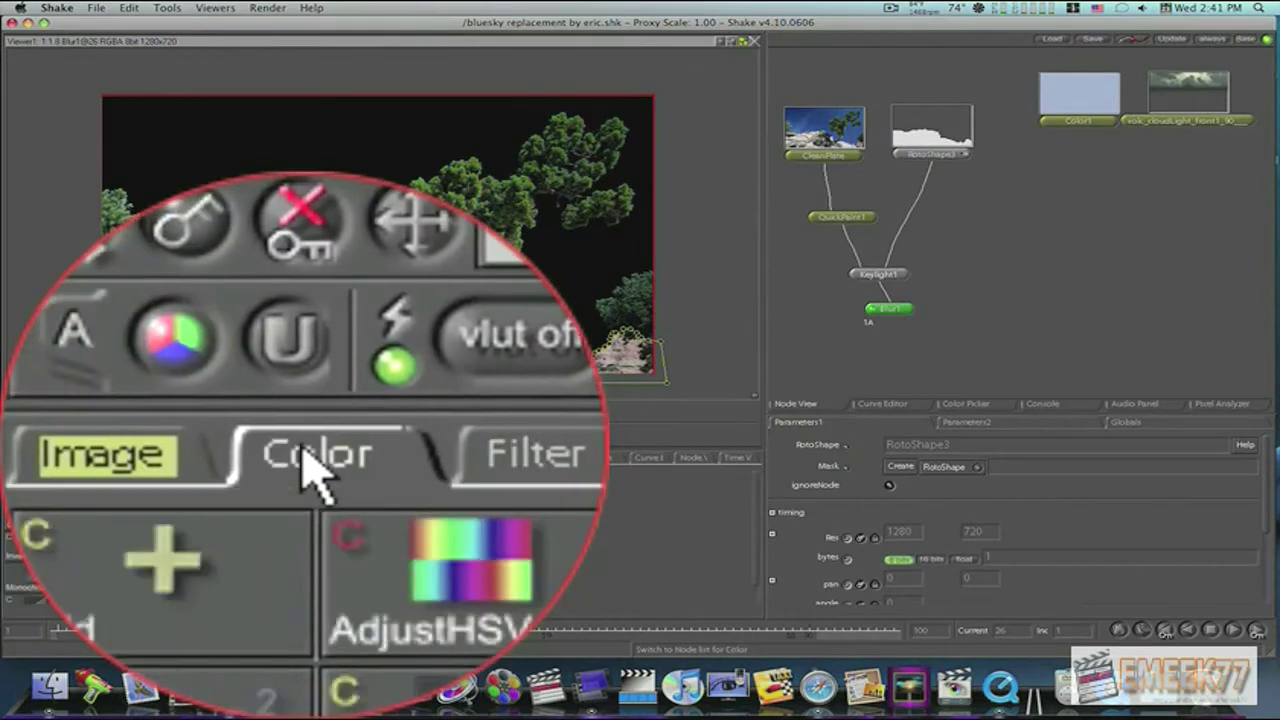
Step: Add Brightness1 and Saturation1 after Blur1, with saturation 0.6327 and brightness 0.8
click(310, 470)
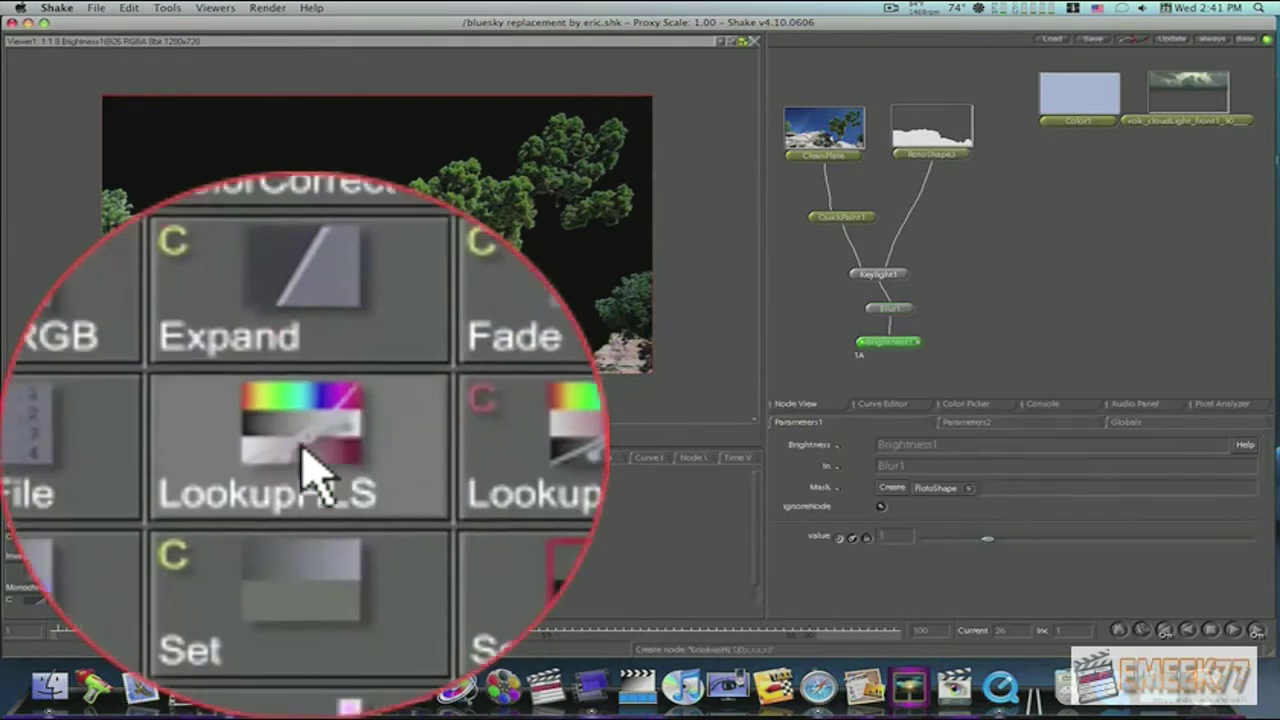
click(211, 538)
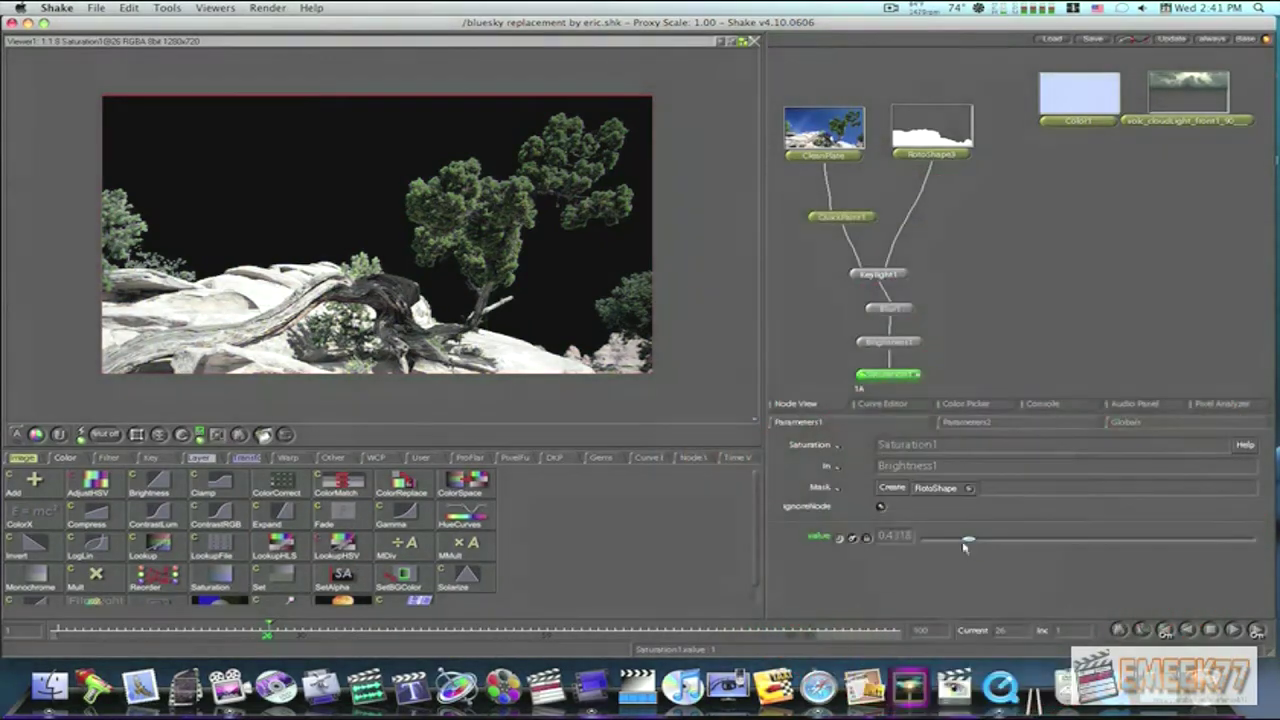
drag(962, 541, 986, 546)
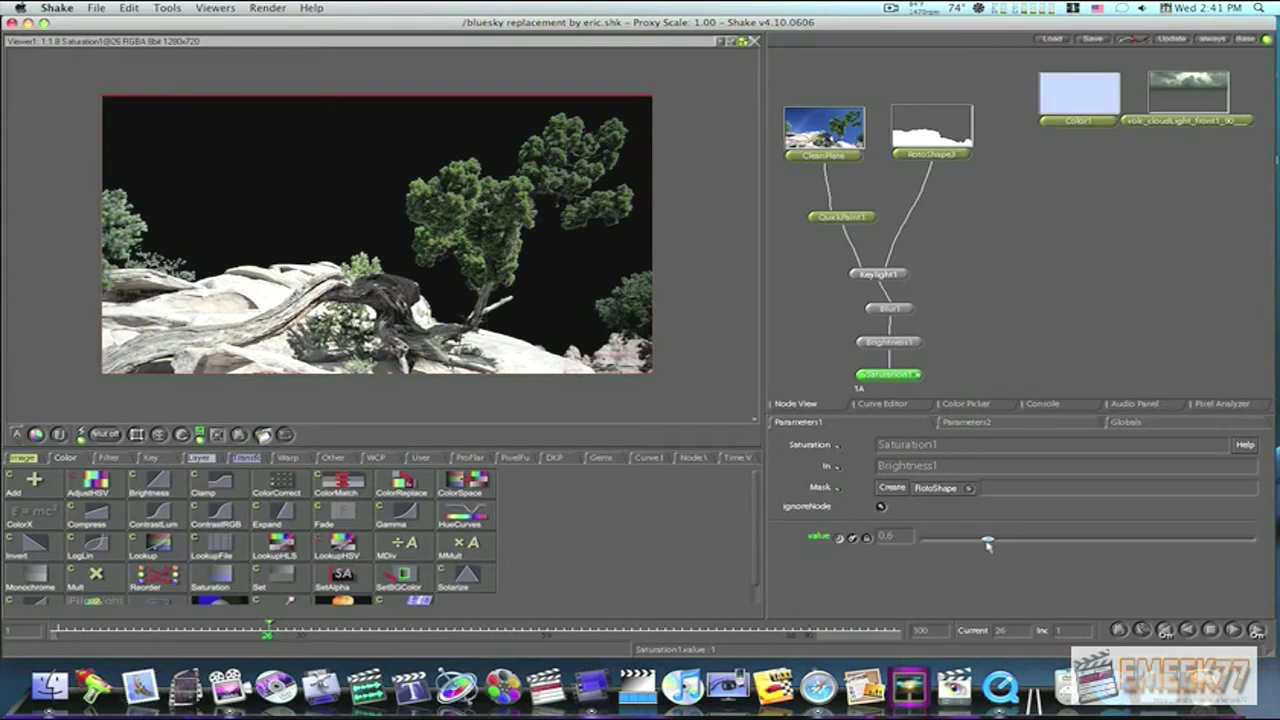
drag(988, 545, 990, 545)
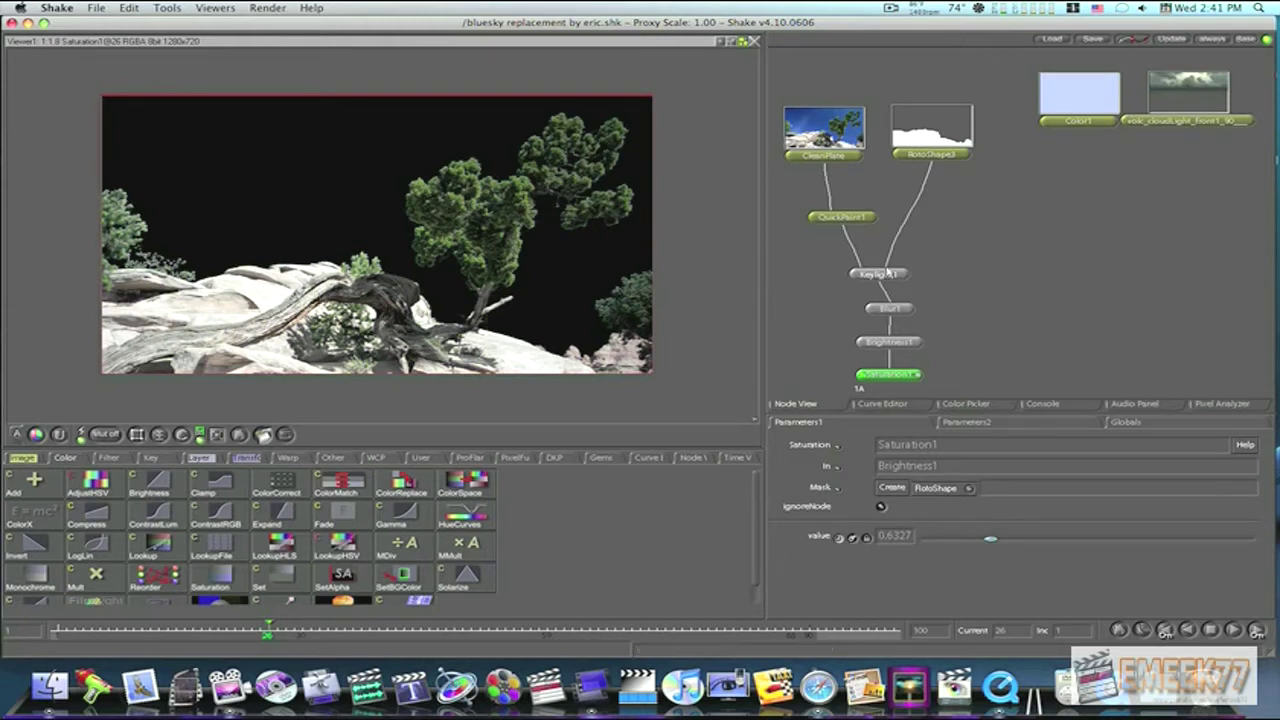
click(913, 342)
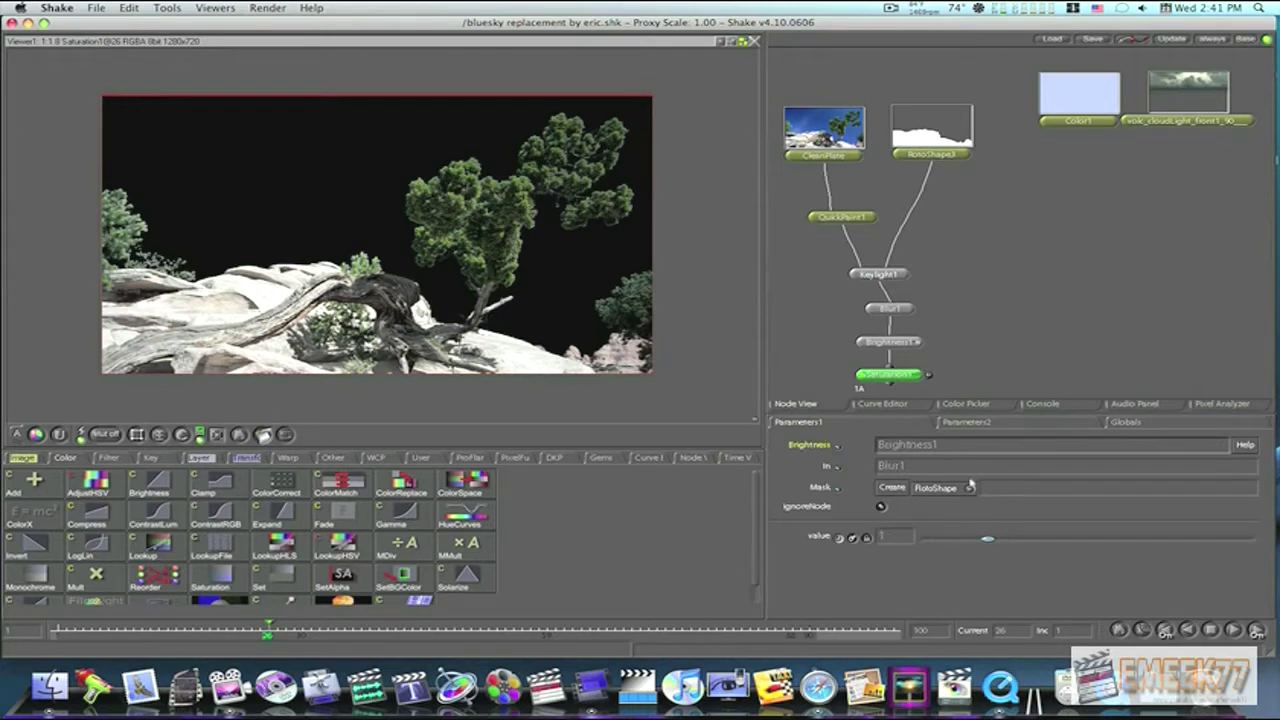
drag(985, 475, 963, 382)
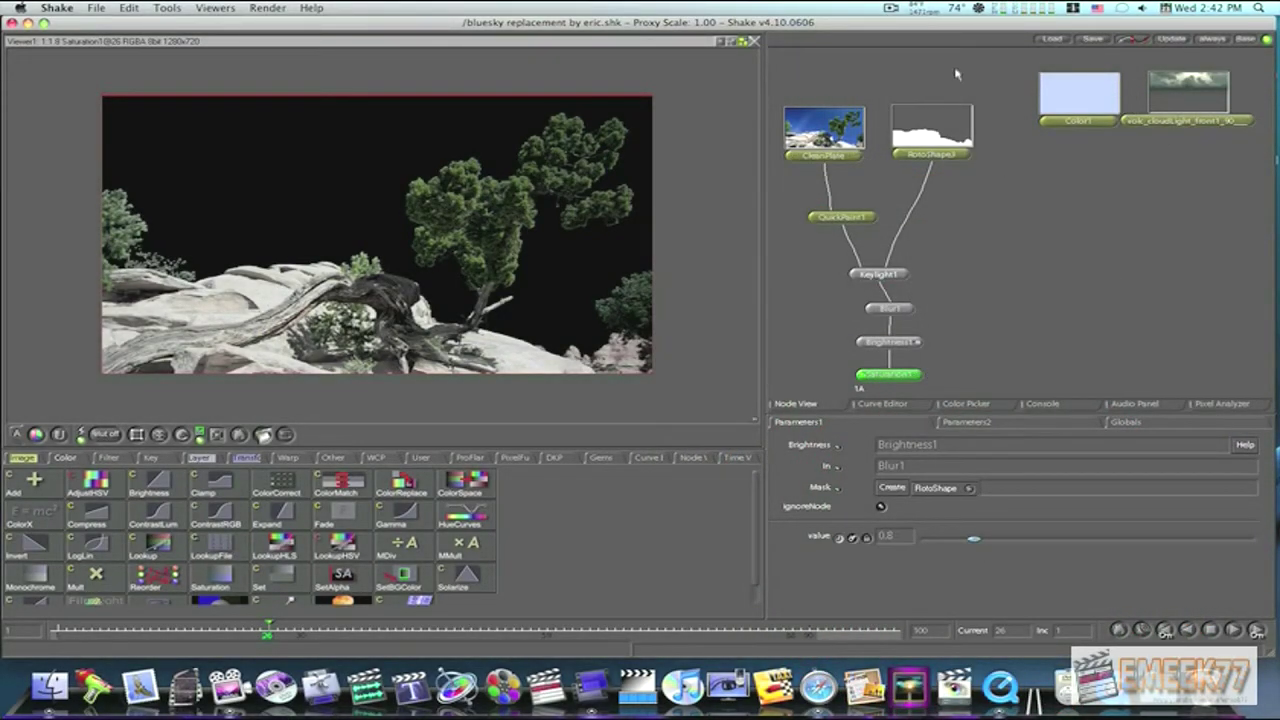
mouse_move(843, 134)
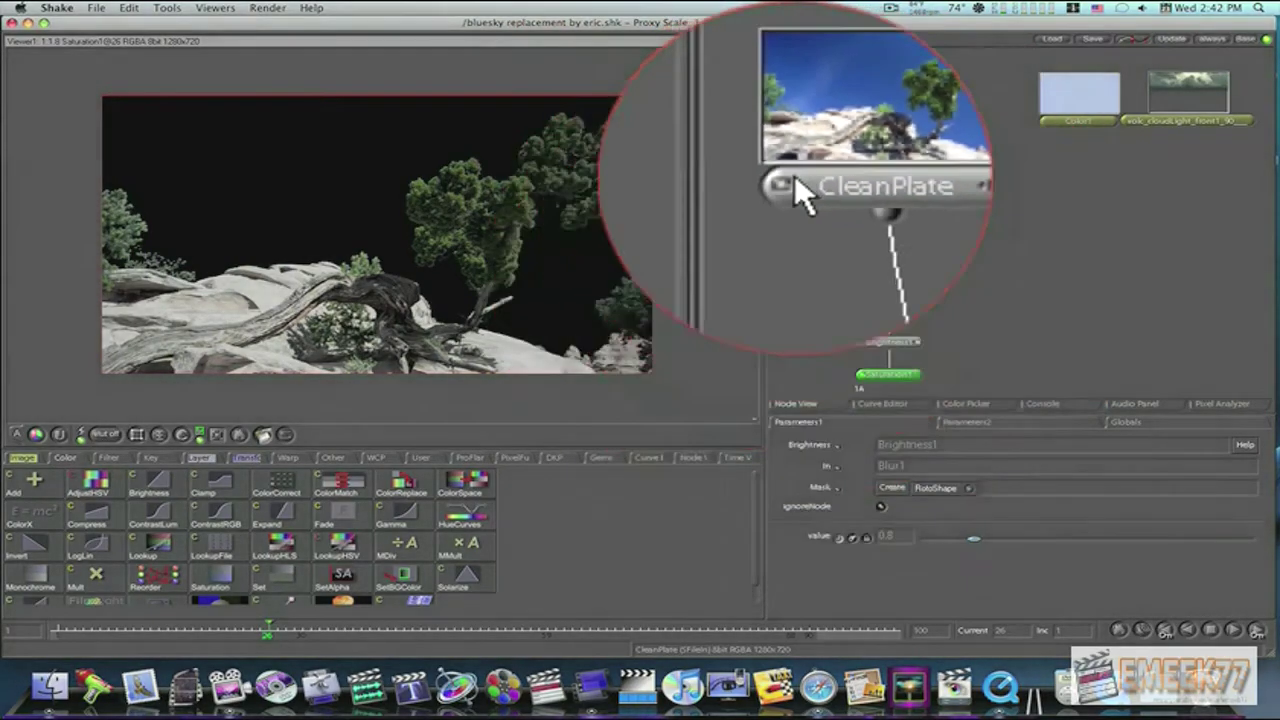
click(791, 157)
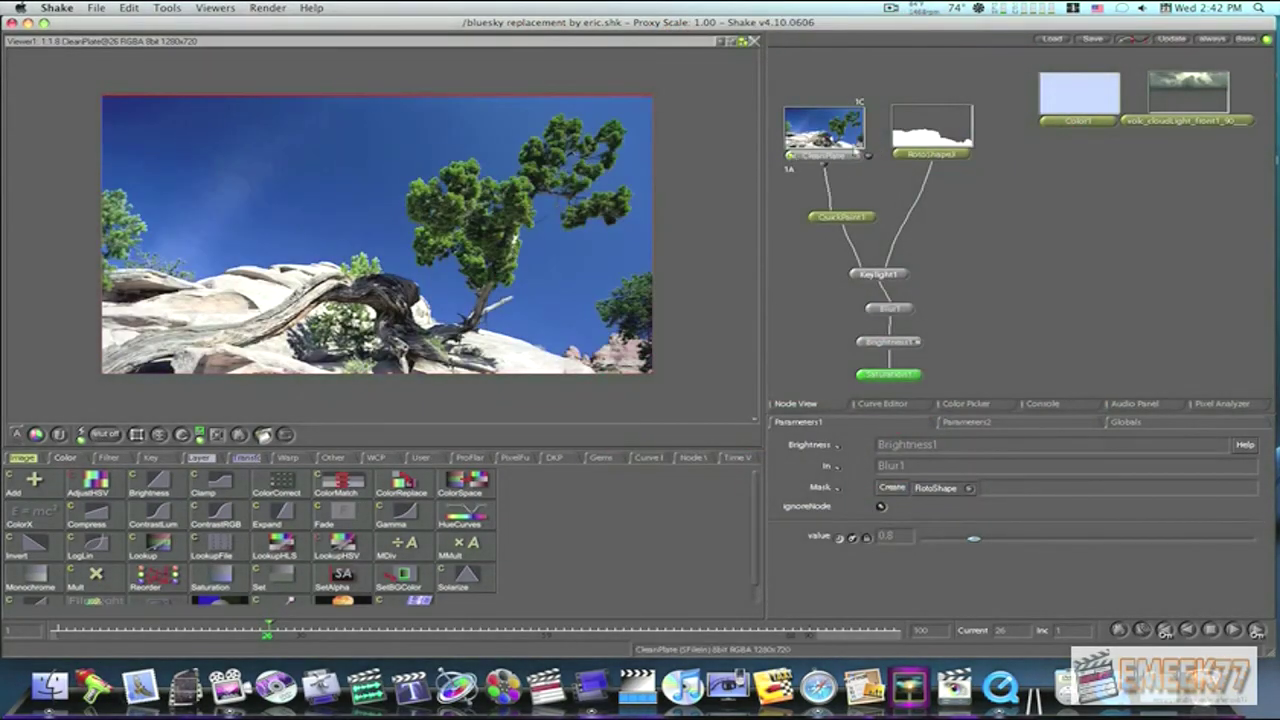
click(898, 155)
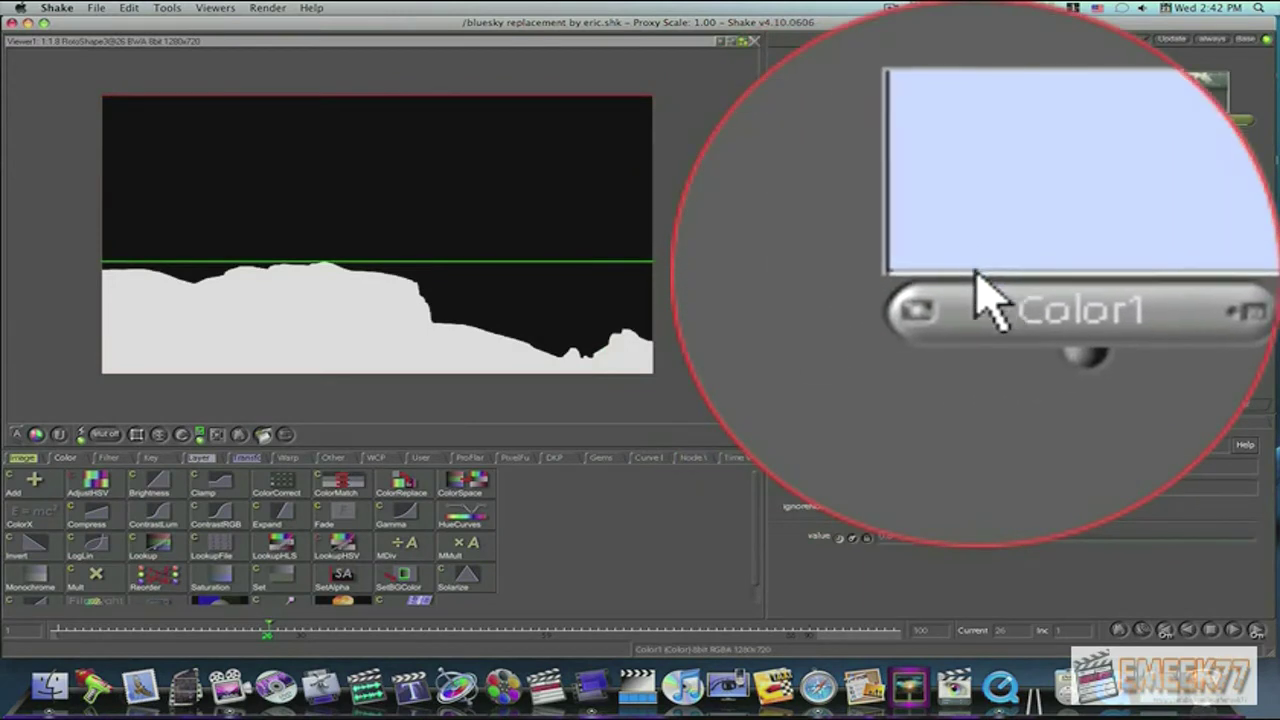
click(1045, 121)
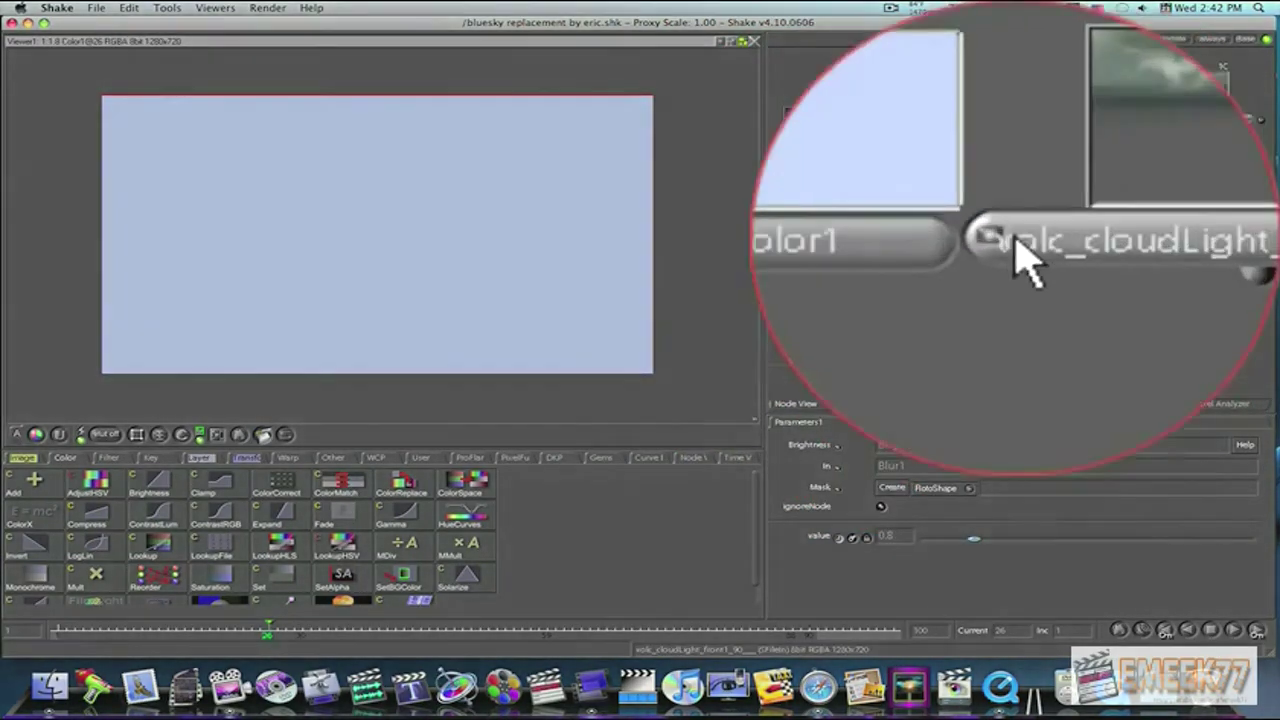
click(1126, 121)
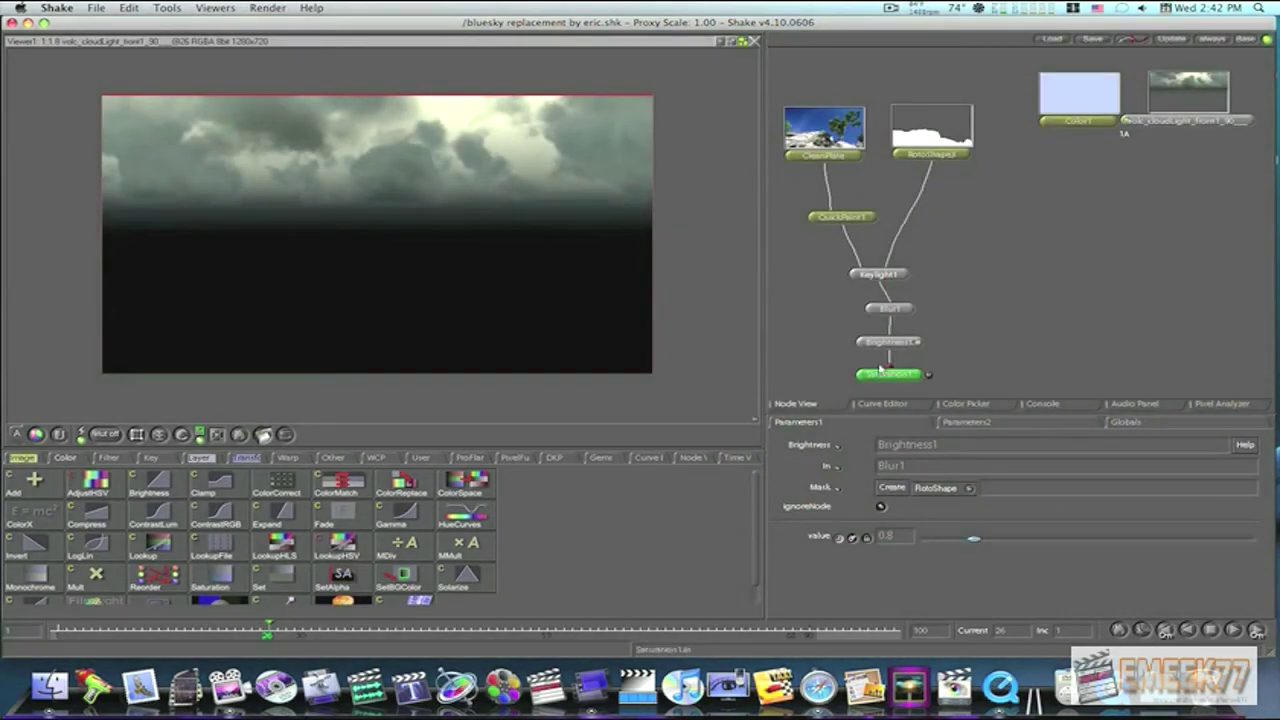
click(865, 376)
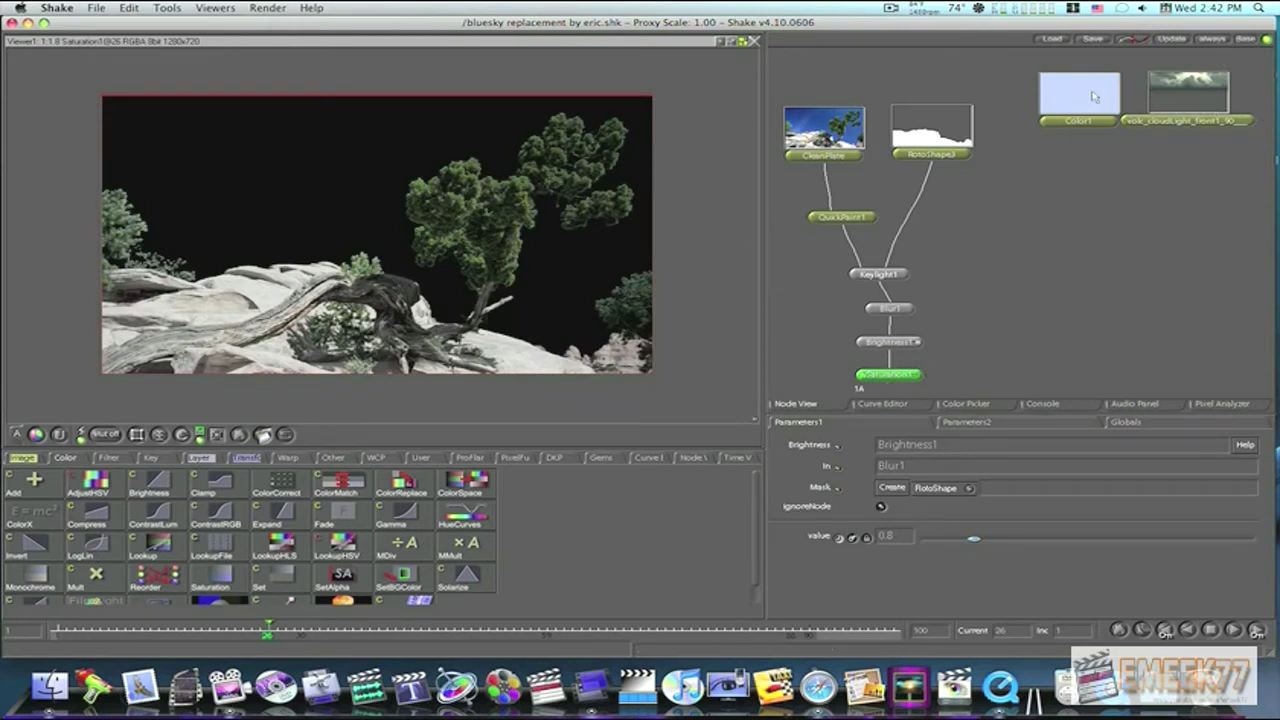
Step: Position the cloud plate below Color1 and add a Flip1 node to it
drag(1052, 85, 1047, 76)
drag(1188, 96, 1072, 150)
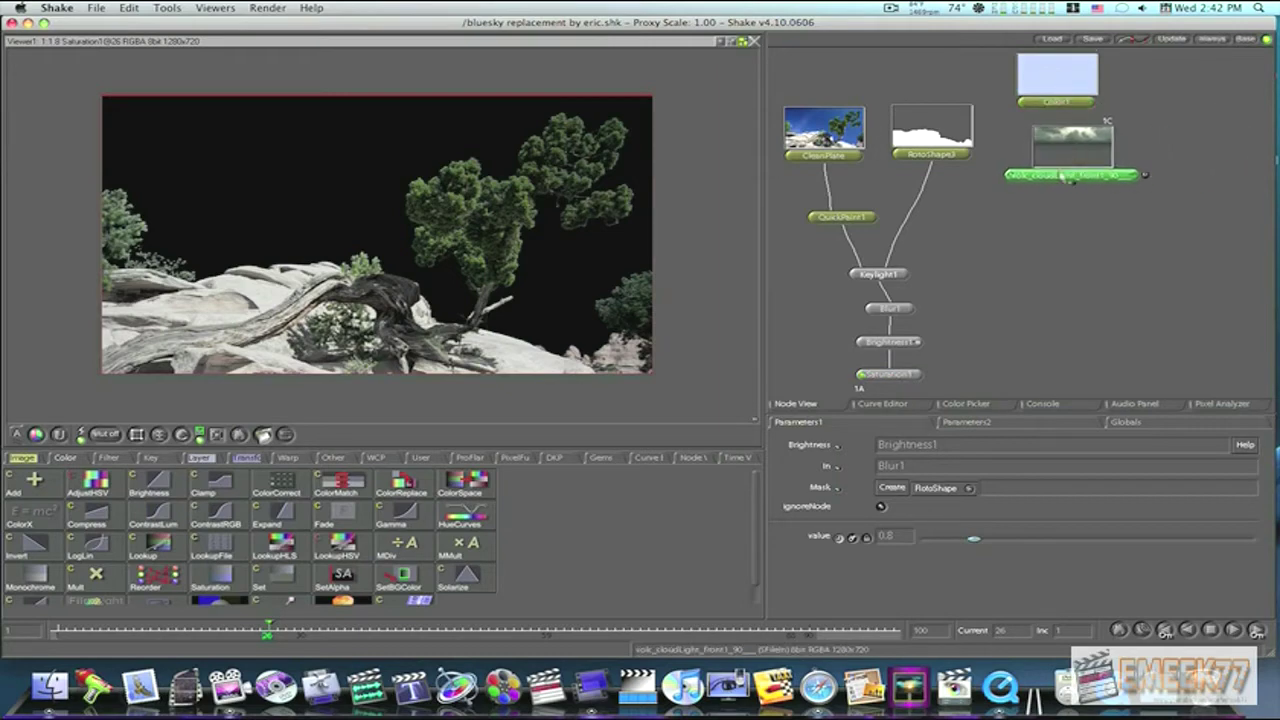
click(258, 458)
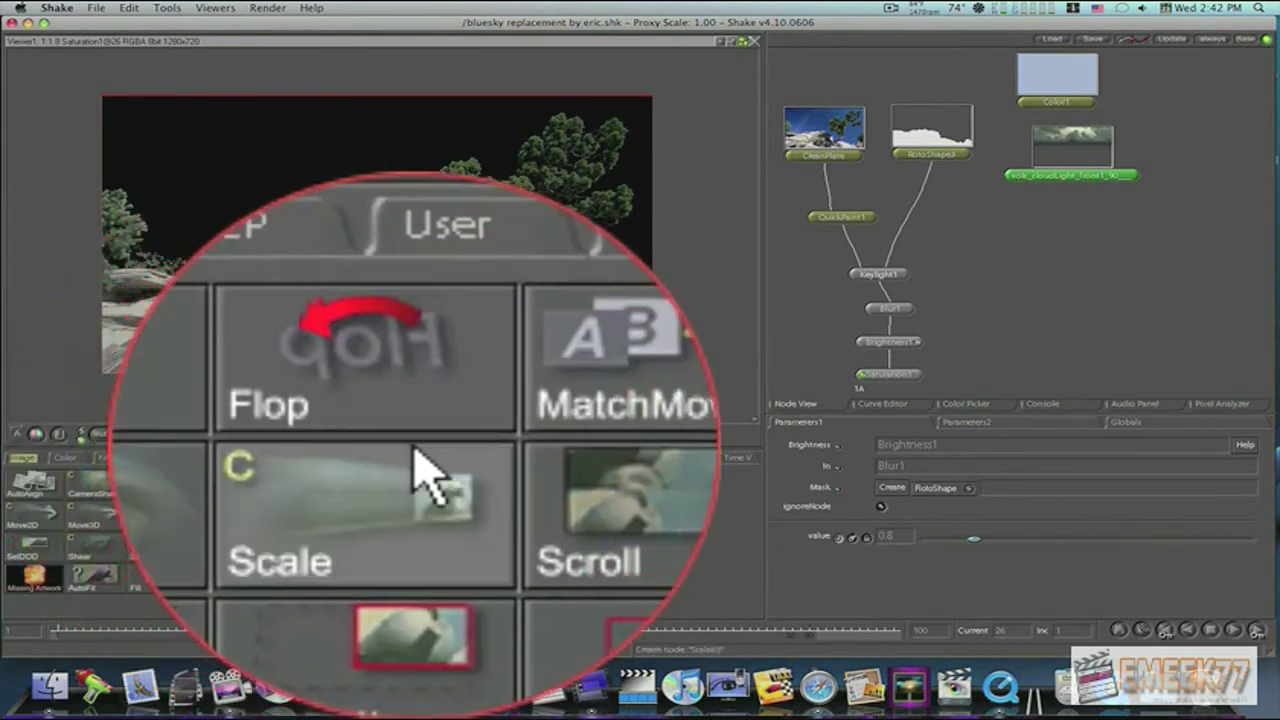
click(355, 485)
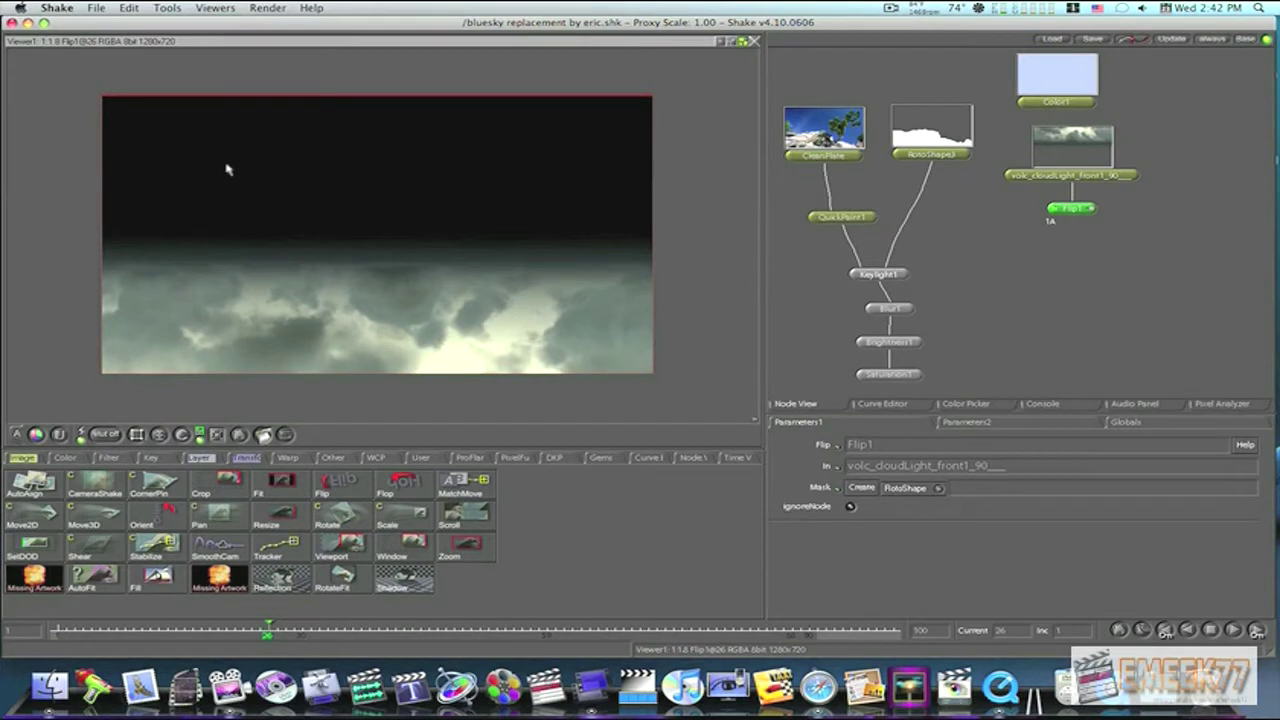
Step: Compare the clean plate with the flipped clouds while tidying the cloud plate and Flip1 nodes
mouse_move(930, 160)
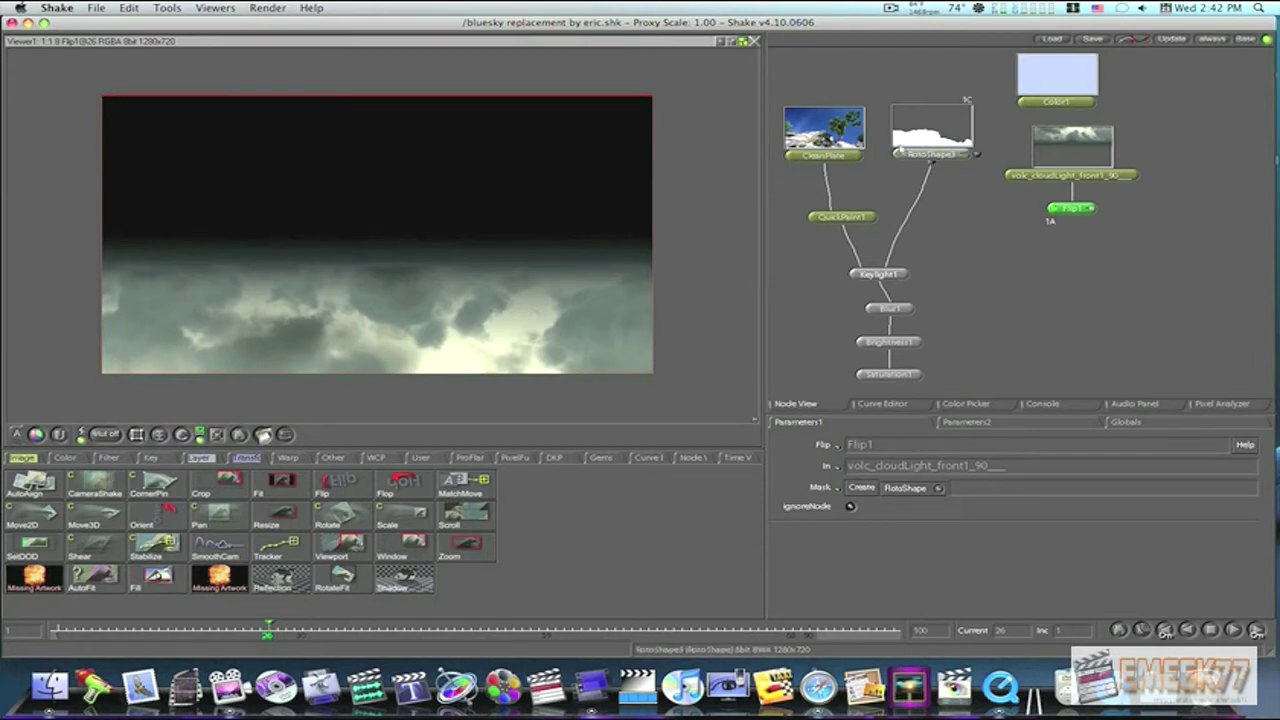
click(792, 156)
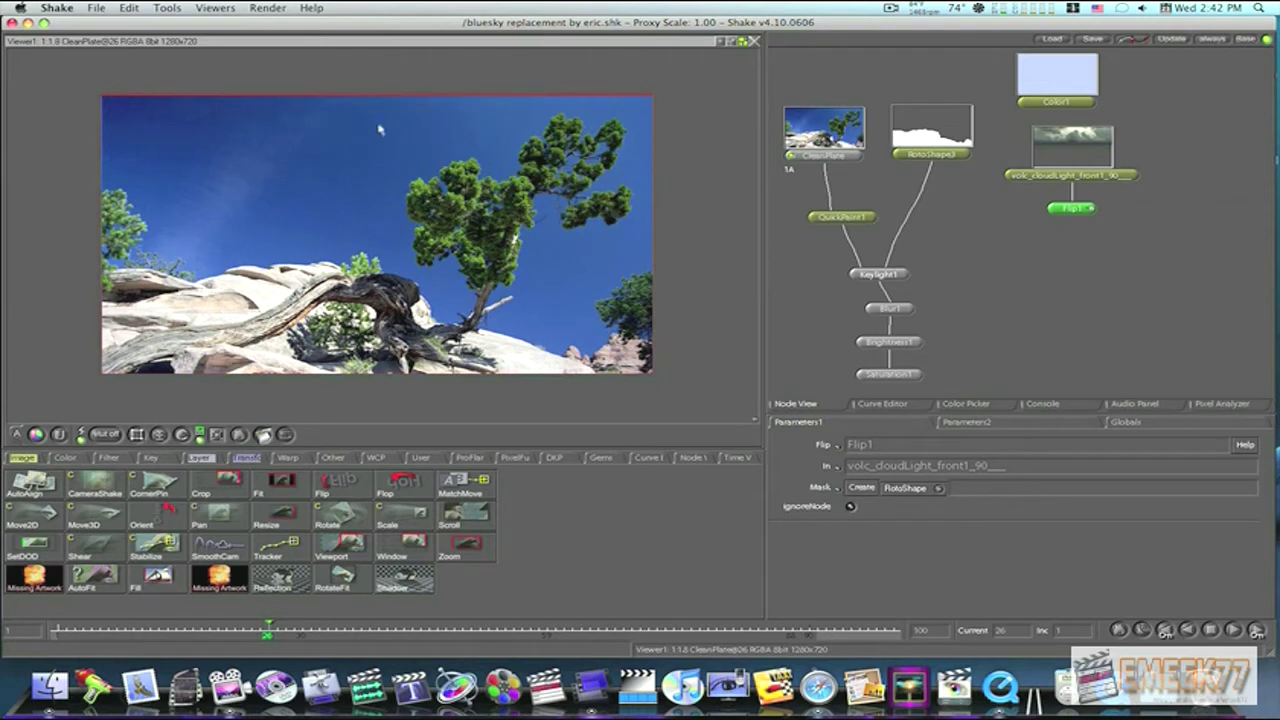
mouse_move(1052, 183)
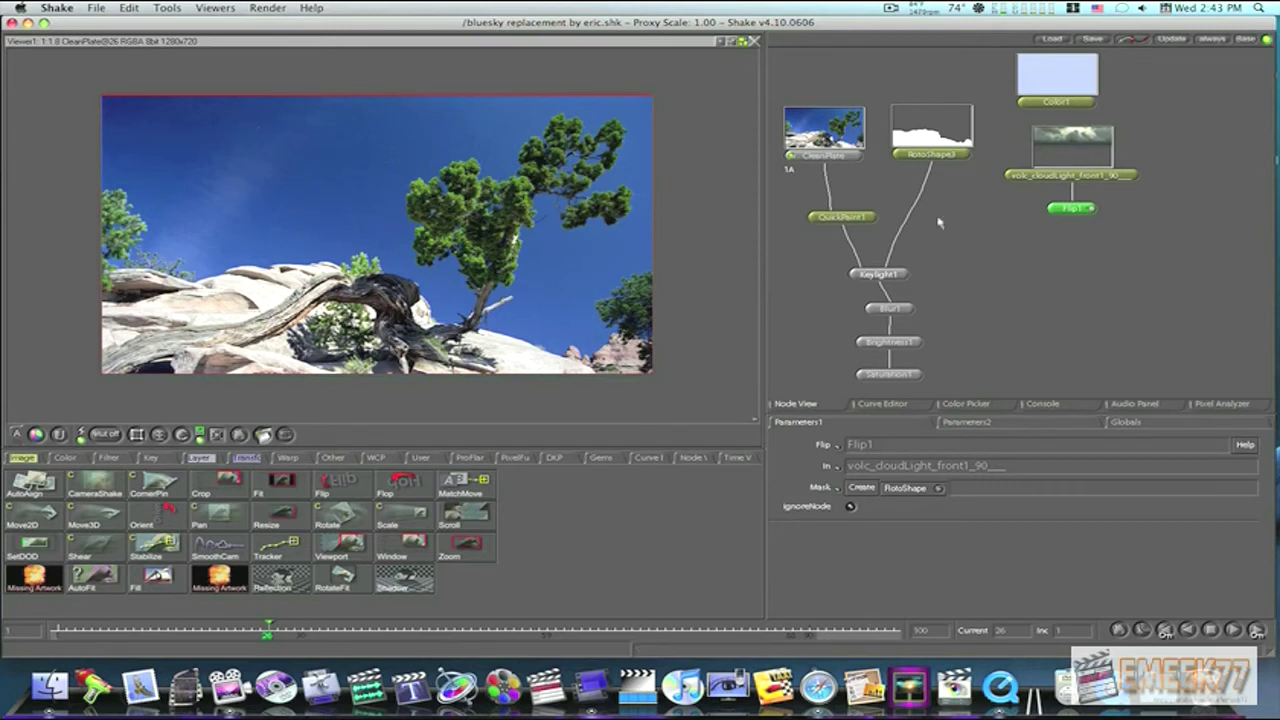
drag(1068, 163, 1069, 156)
drag(1071, 212, 1058, 212)
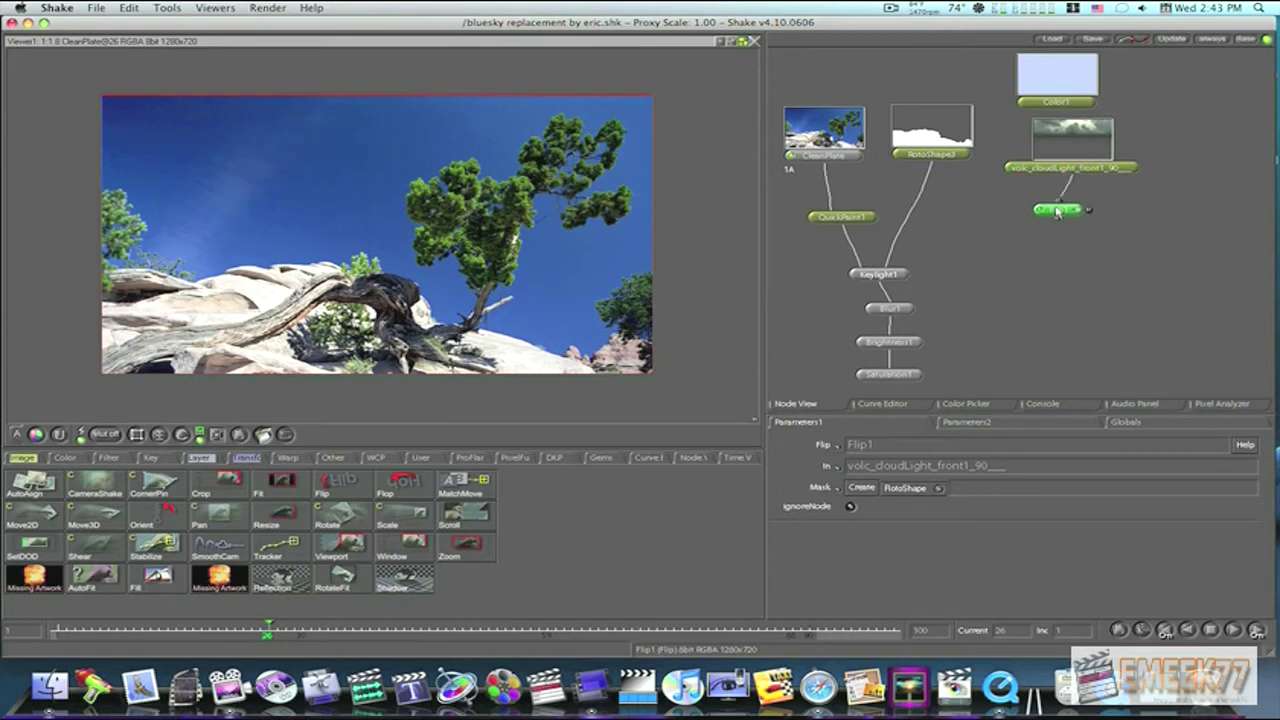
click(1047, 212)
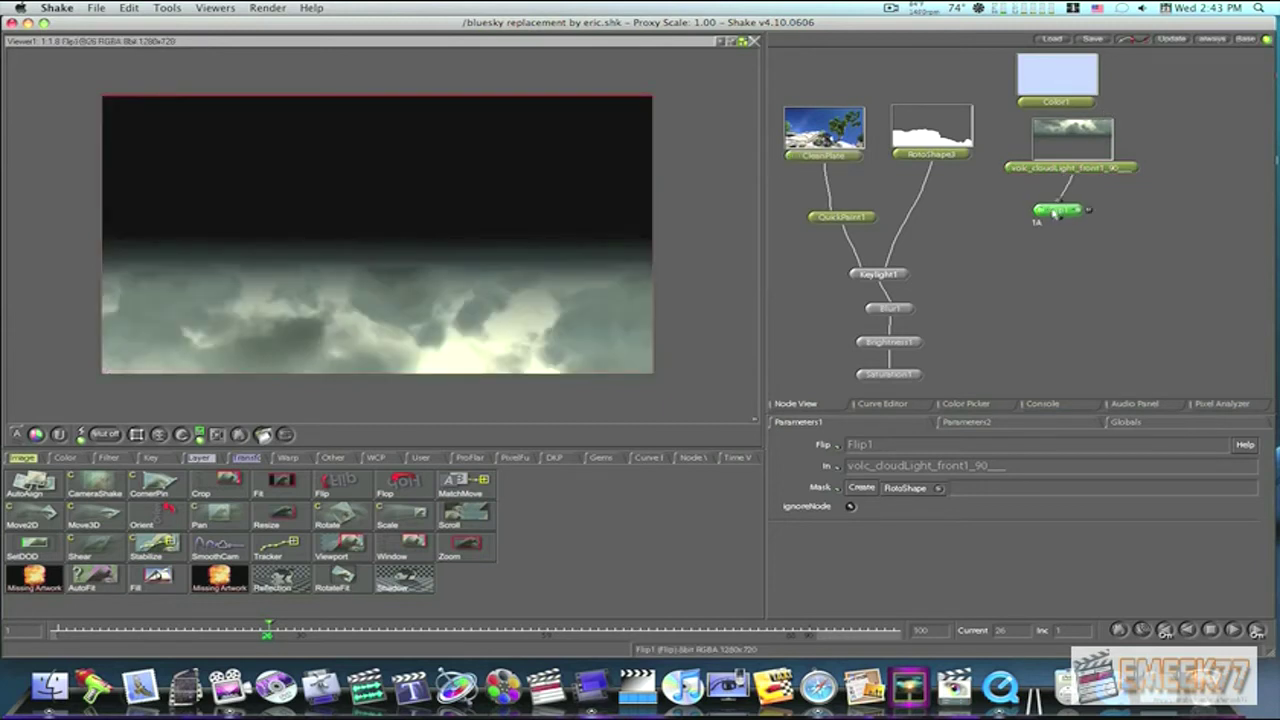
drag(1055, 214, 1026, 210)
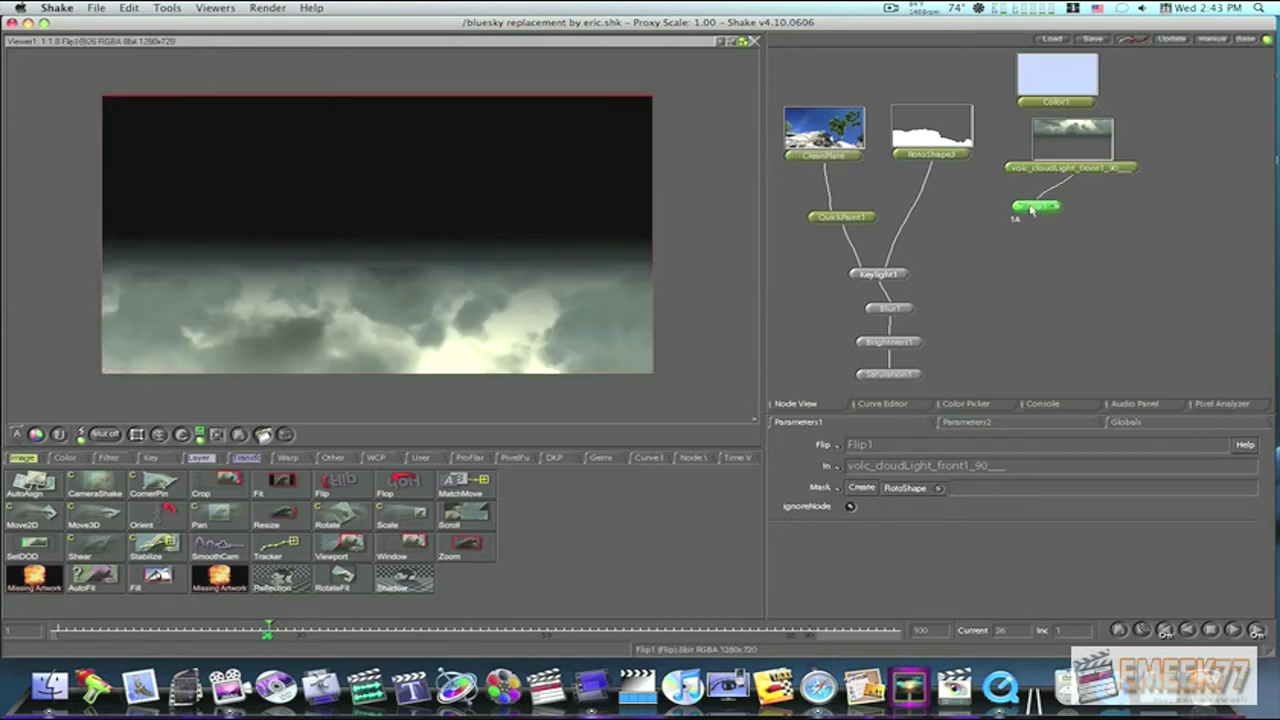
Step: Add Move2D1 off the cloud plate to the right of Flip1, comparing both outputs in the viewer
click(1084, 171)
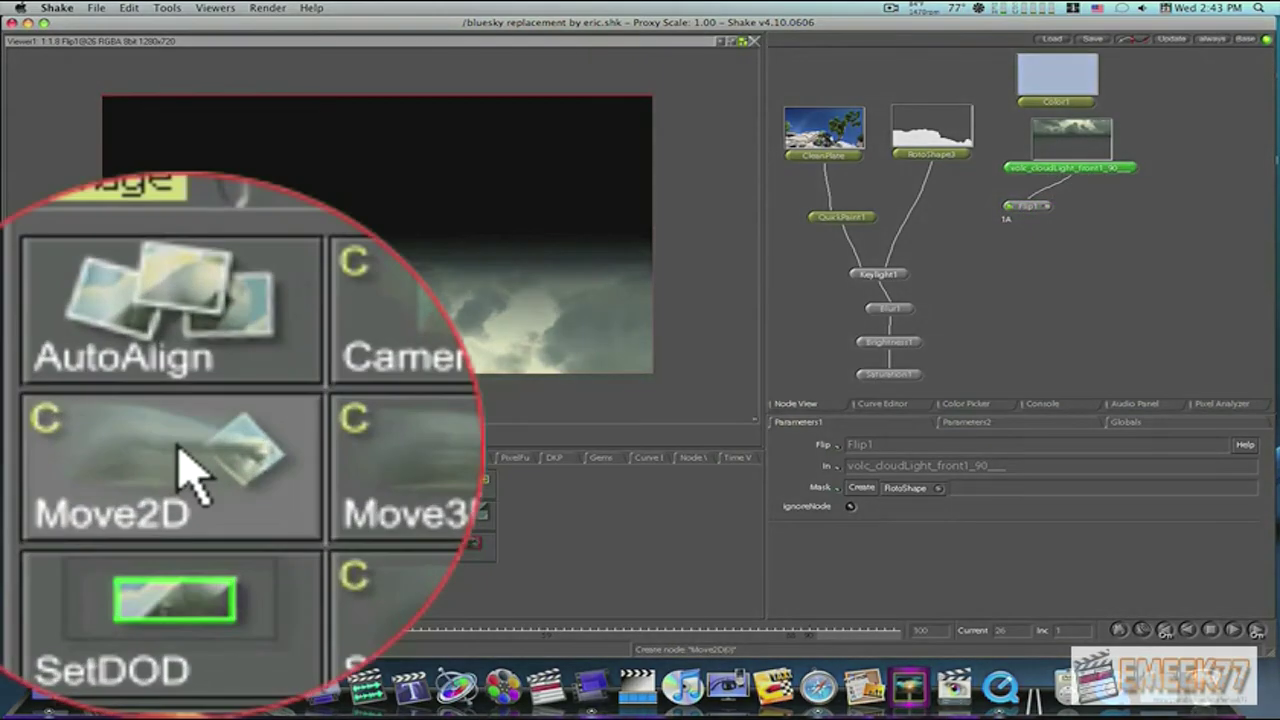
click(228, 447)
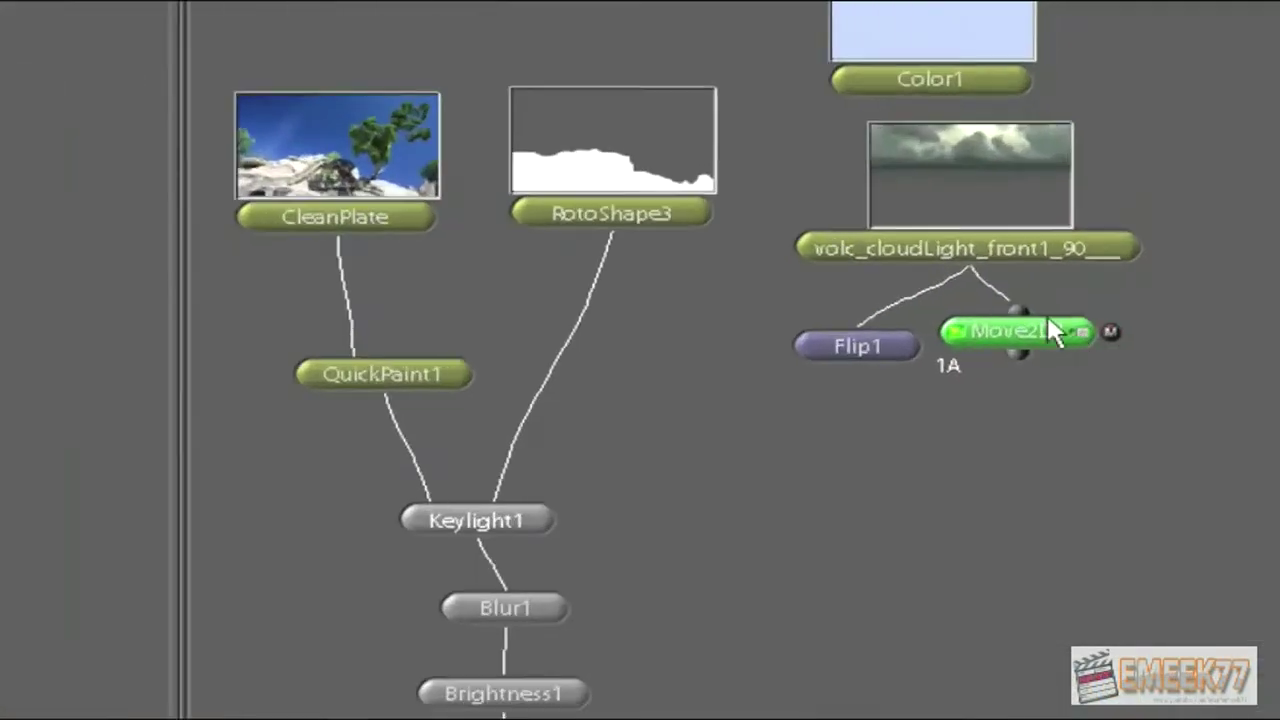
drag(992, 337, 1026, 345)
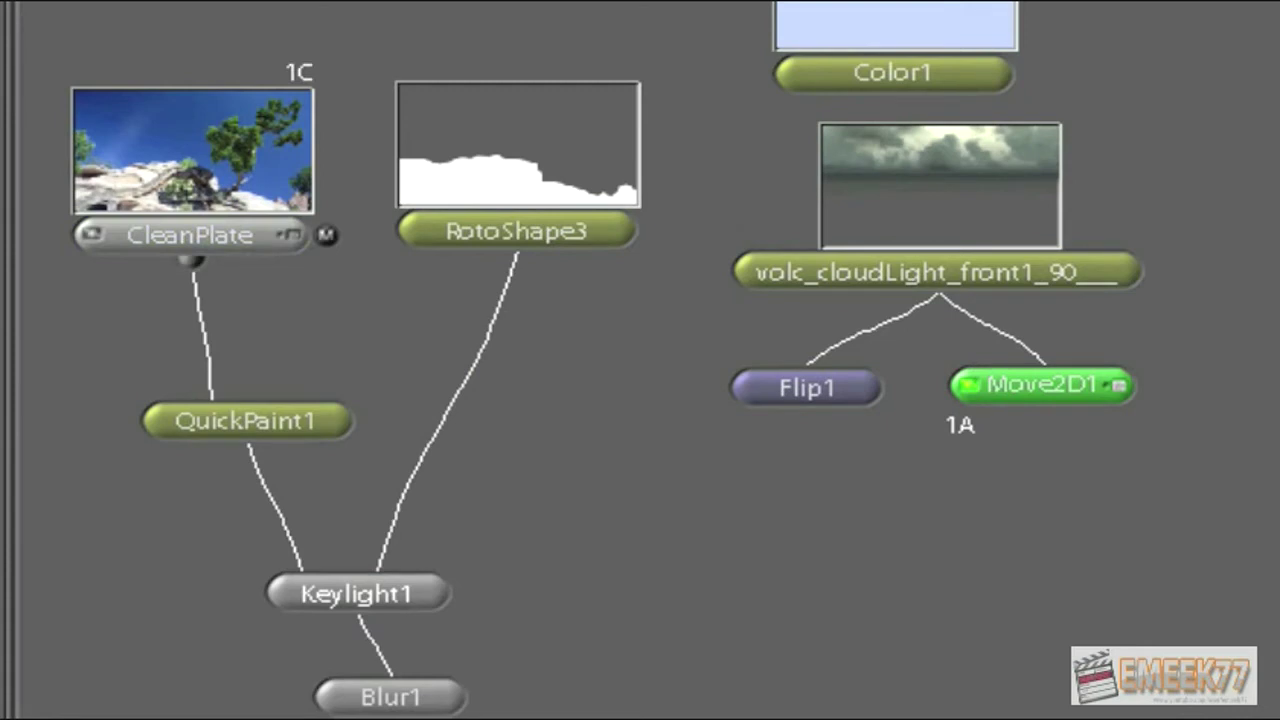
click(745, 386)
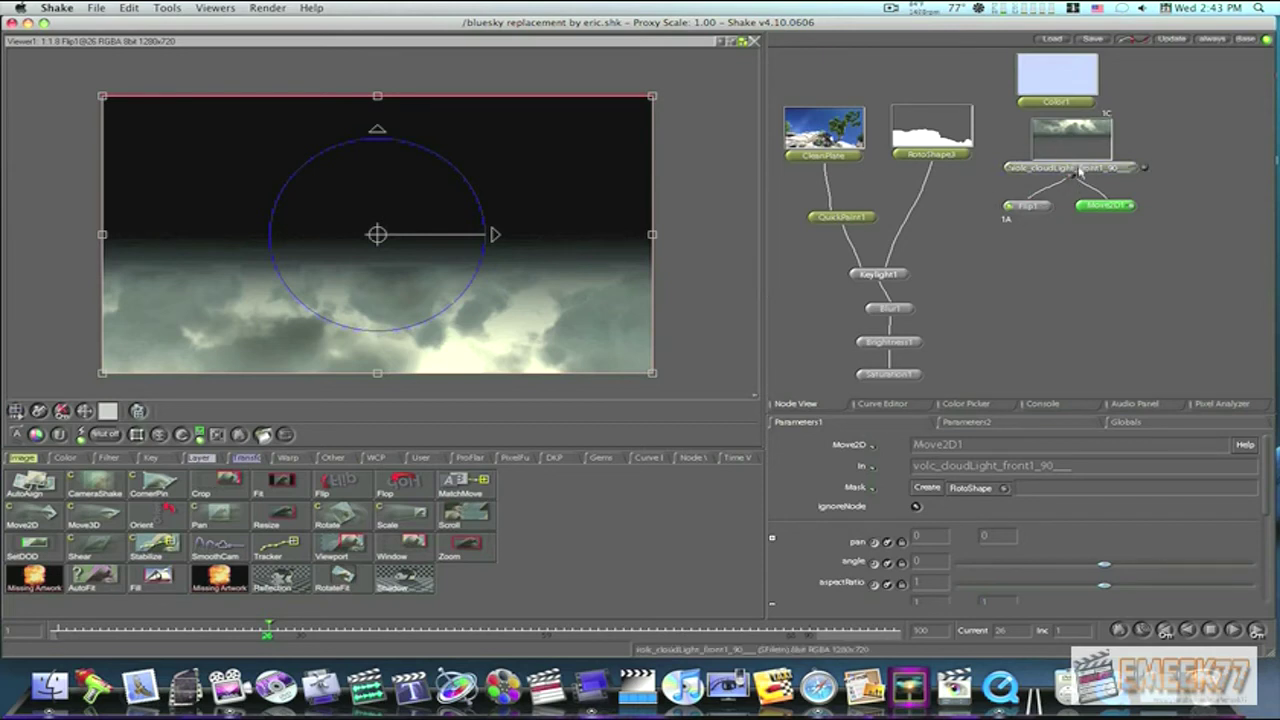
click(1088, 206)
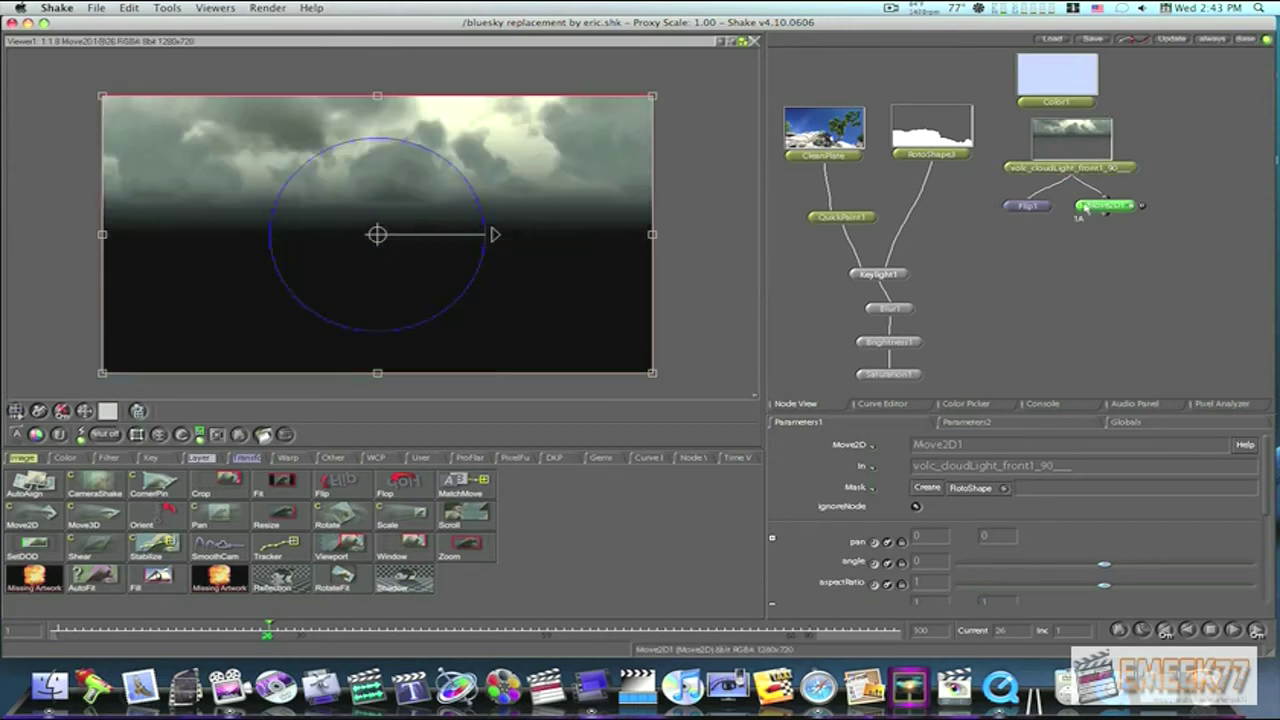
click(1012, 206)
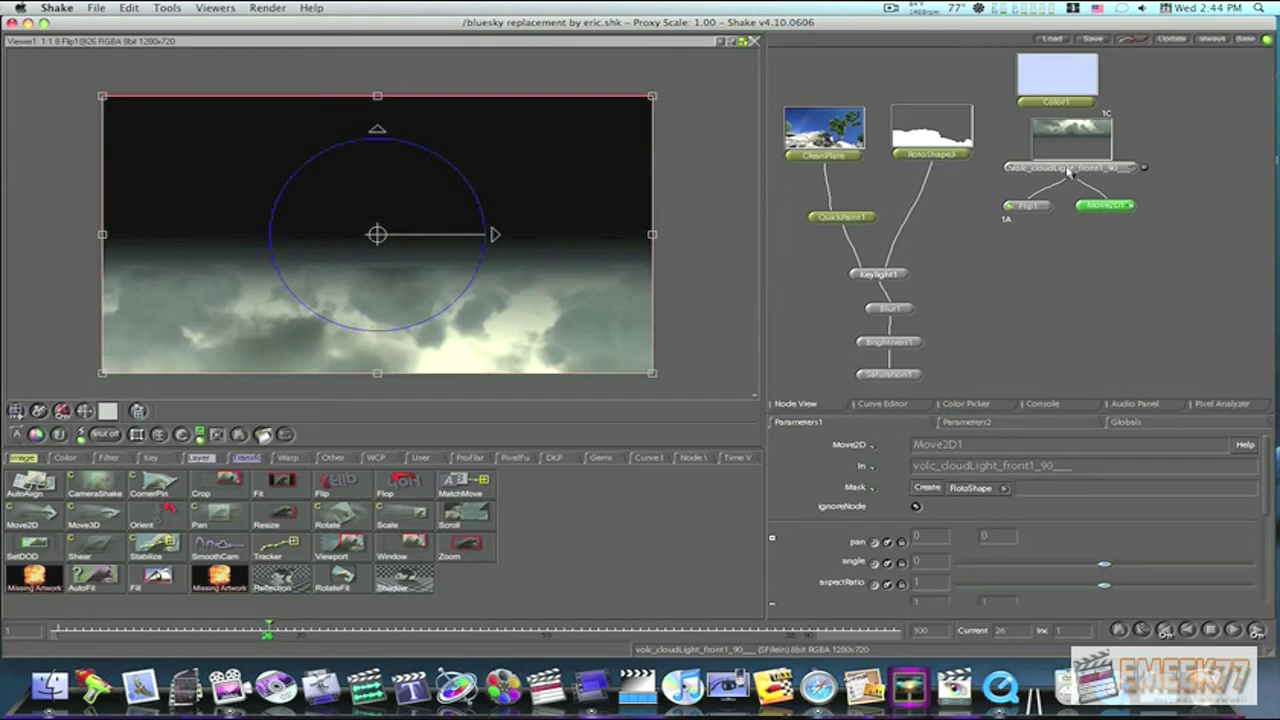
click(1030, 207)
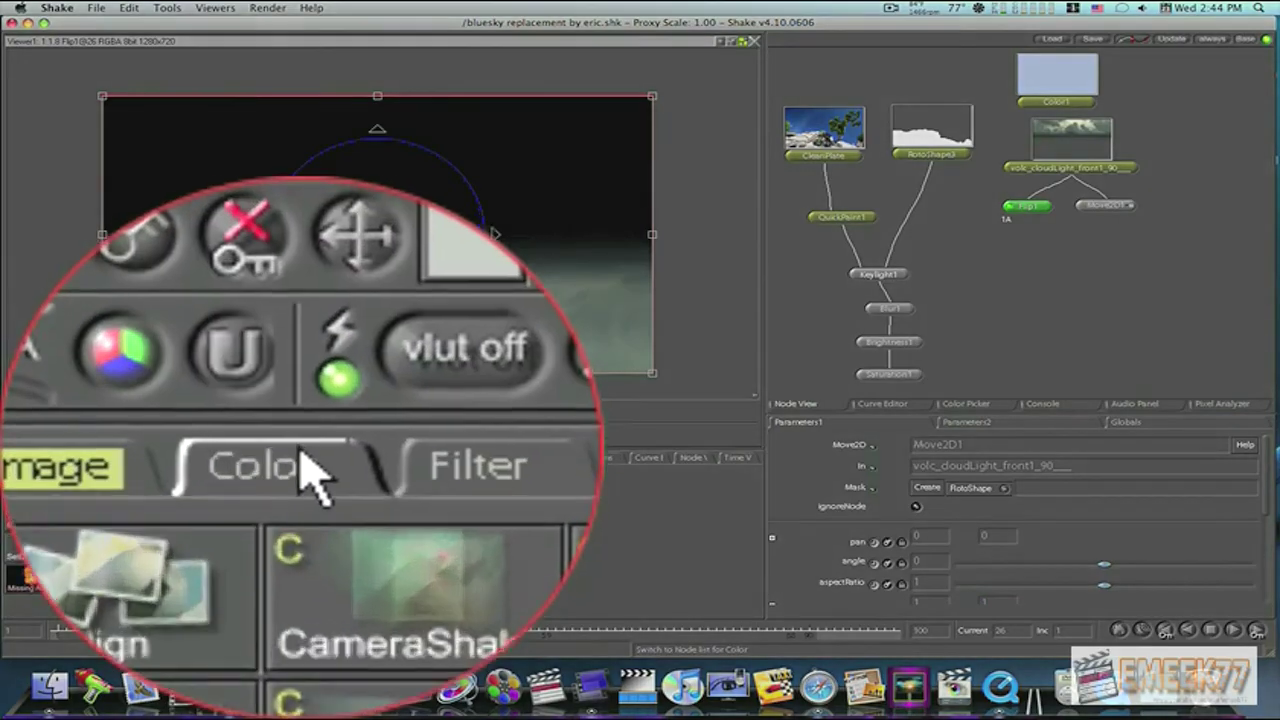
Step: Add a Reorder node after Flip1 and change its channels from rgba to rgbr
click(64, 457)
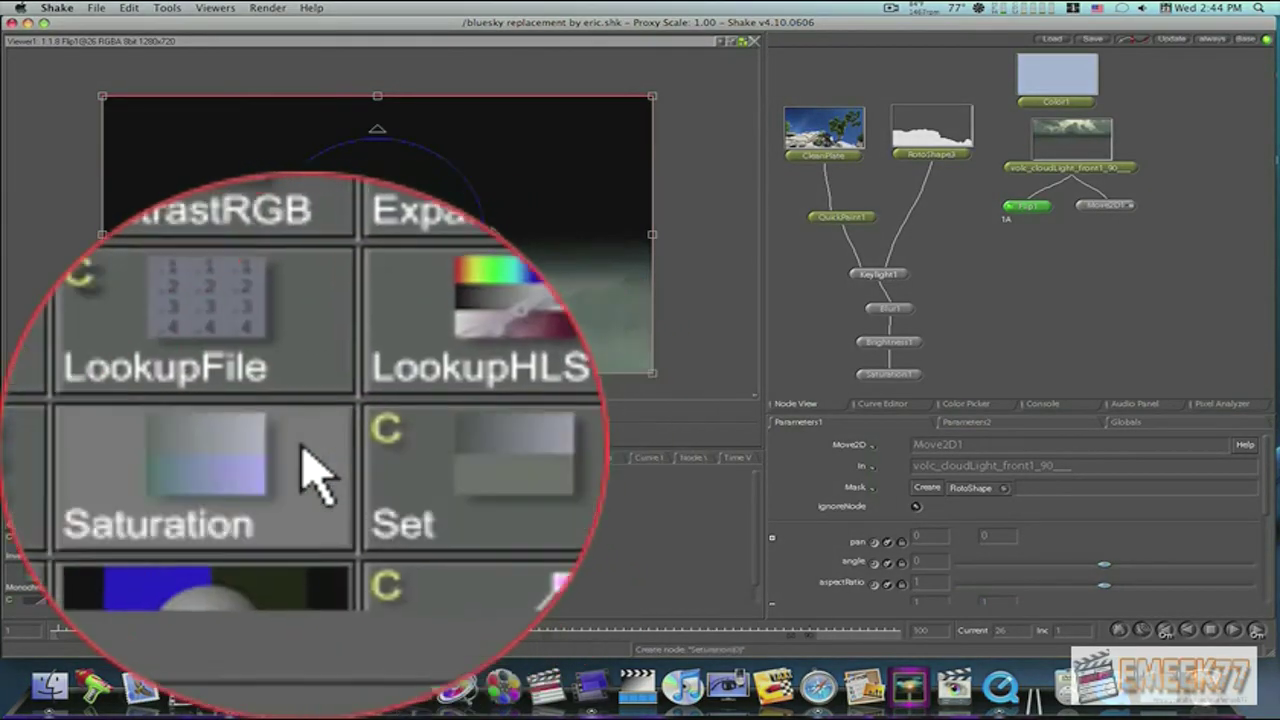
click(150, 576)
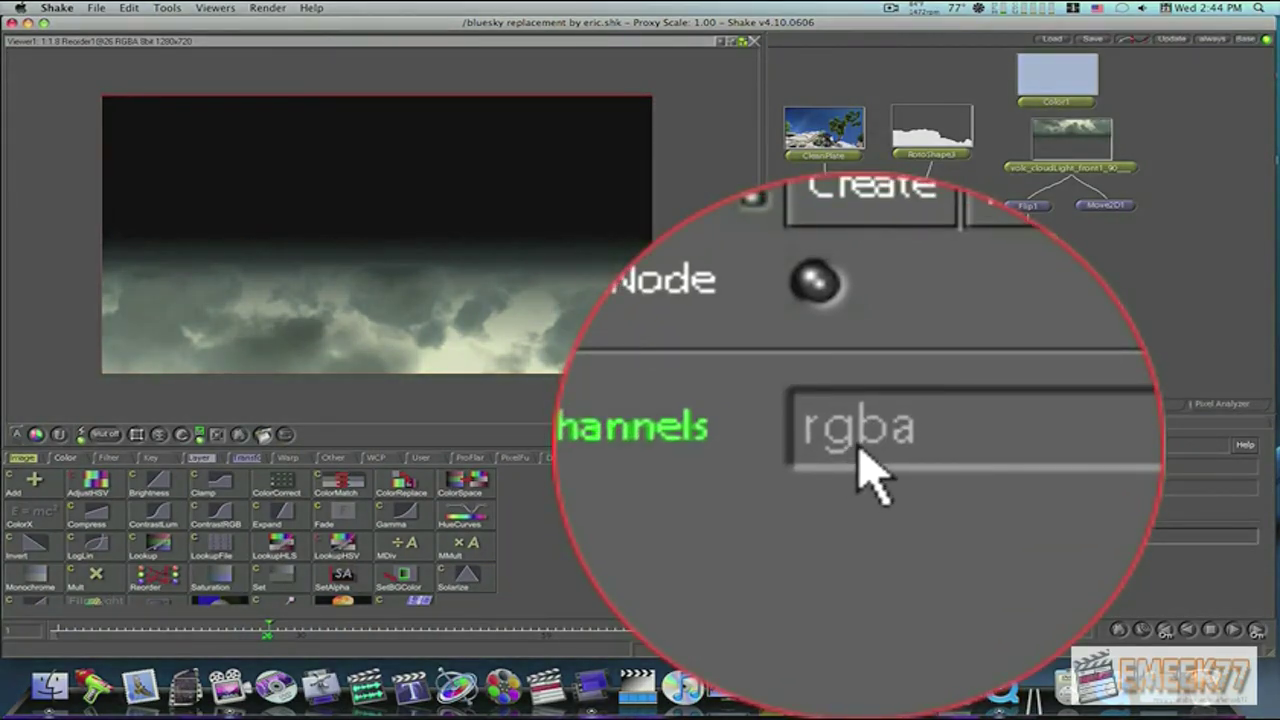
click(868, 448)
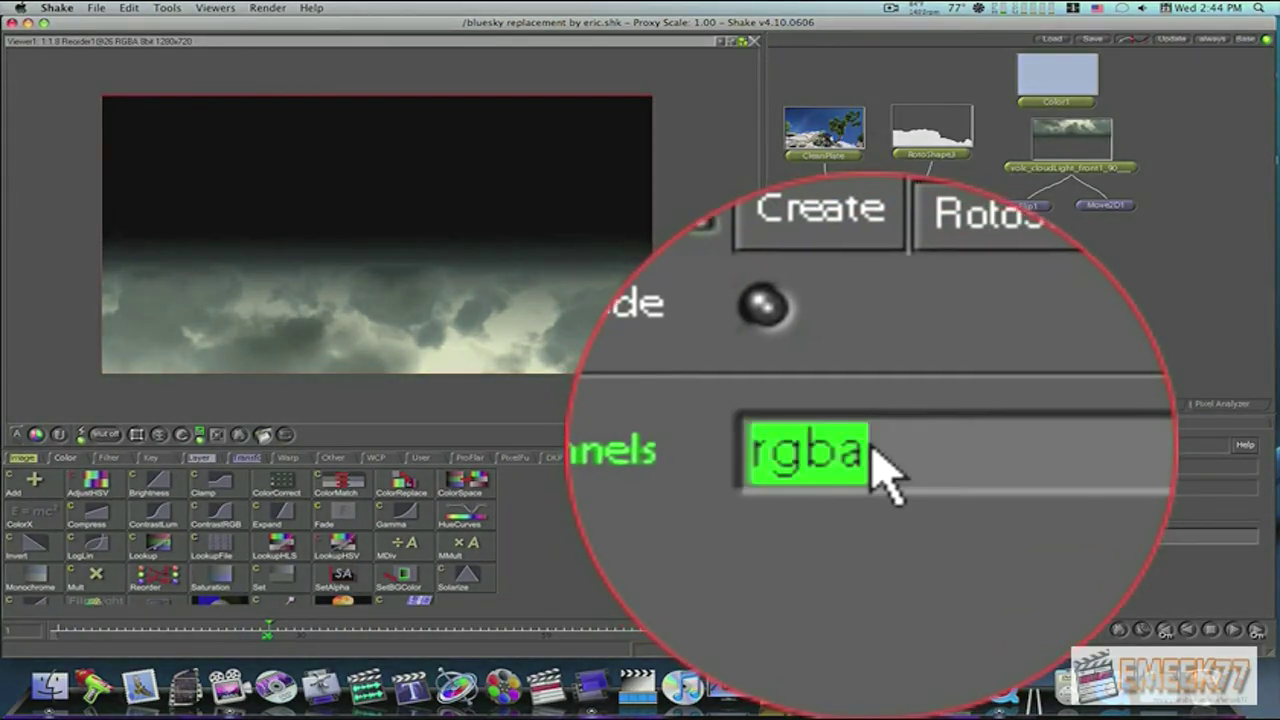
click(868, 448)
key(BackSpace)
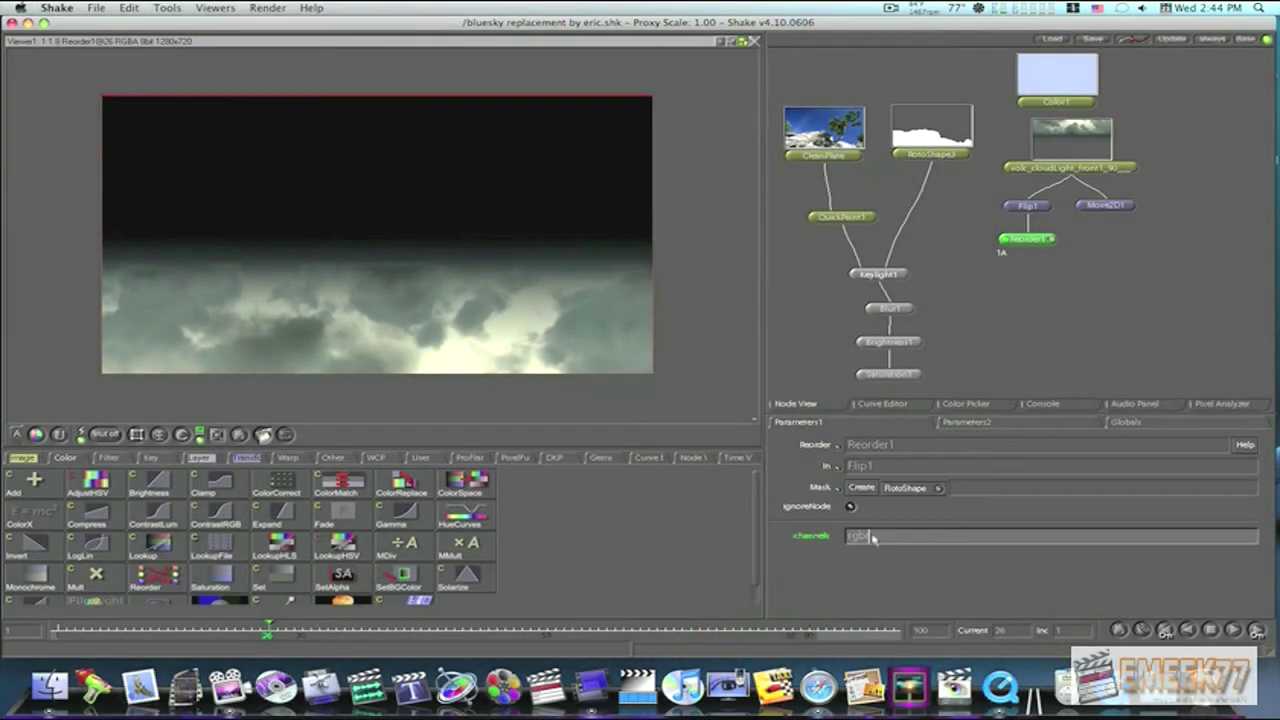
text(r)
key(Return)
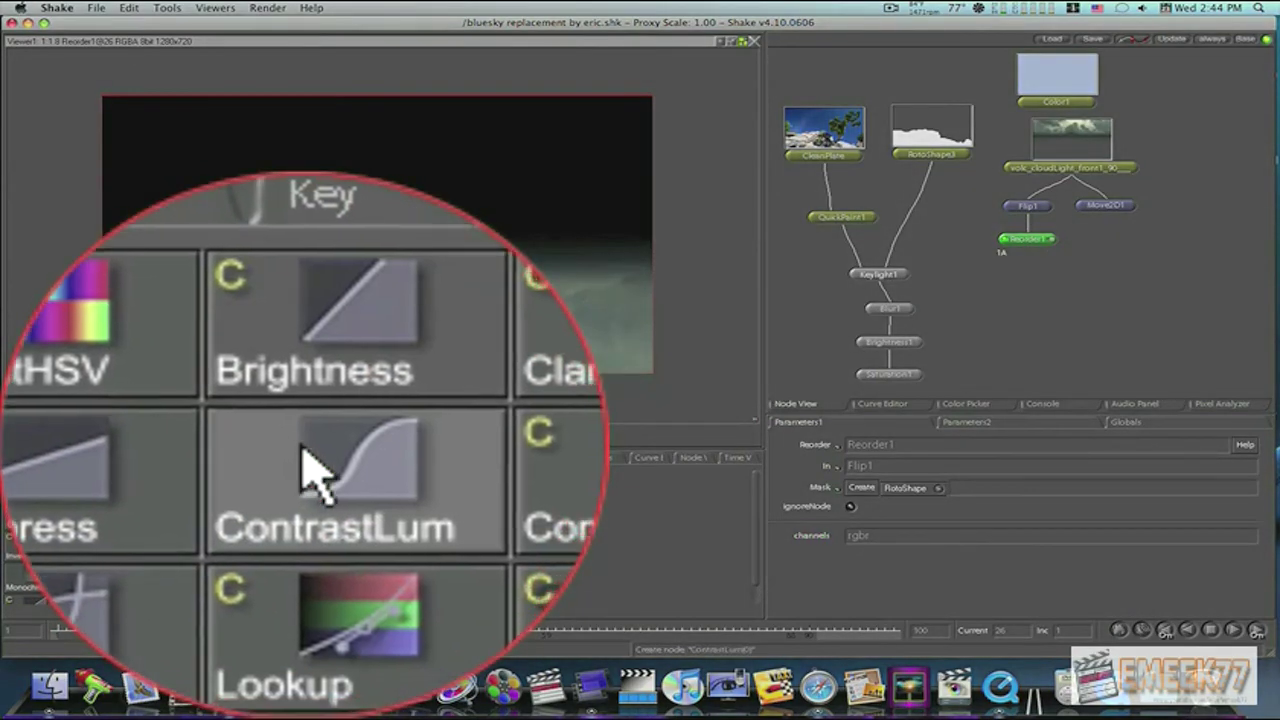
Step: Add a ContrastLum node after Reorder1 with value 1.4 and center 0.554
click(150, 510)
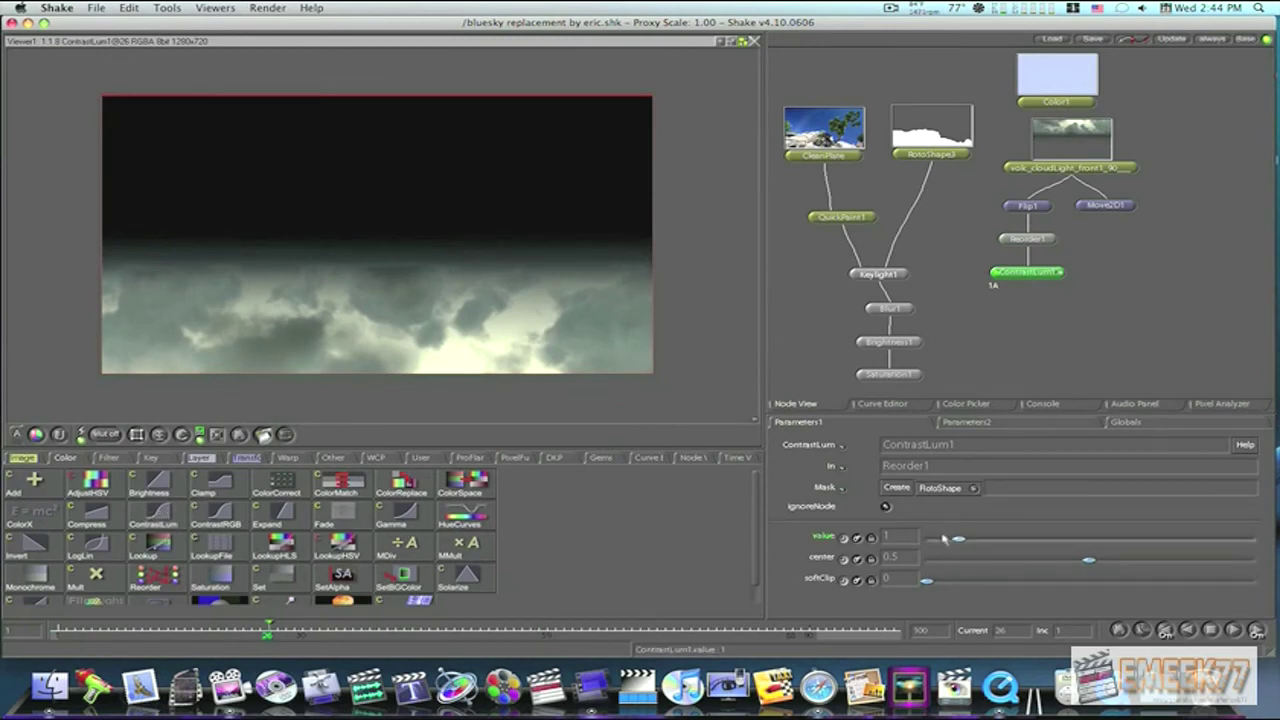
drag(958, 540, 976, 537)
mouse_move(1093, 563)
mouse_down()
mouse_move(1060, 562)
mouse_move(1110, 566)
mouse_up()
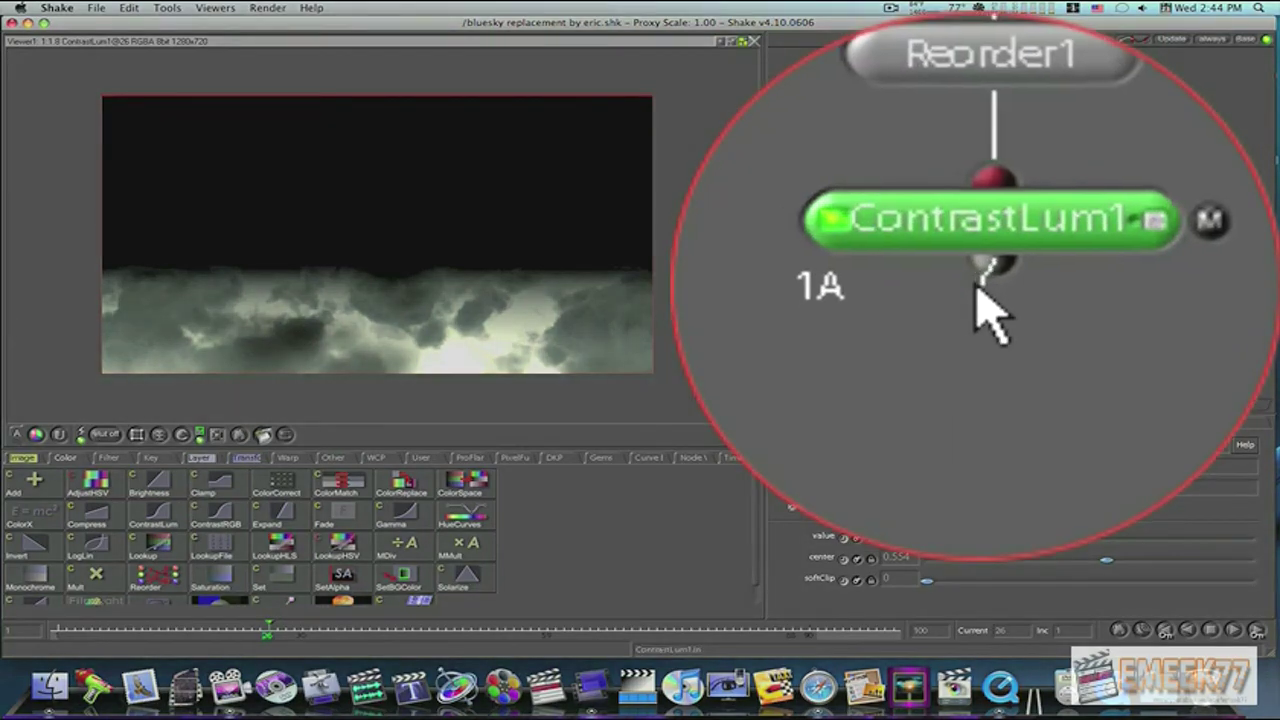
Step: Connect ContrastLum1 to the Brightness1 and Saturation1 mask inputs, and set Brightness1's value to 0.4
drag(1027, 283, 924, 341)
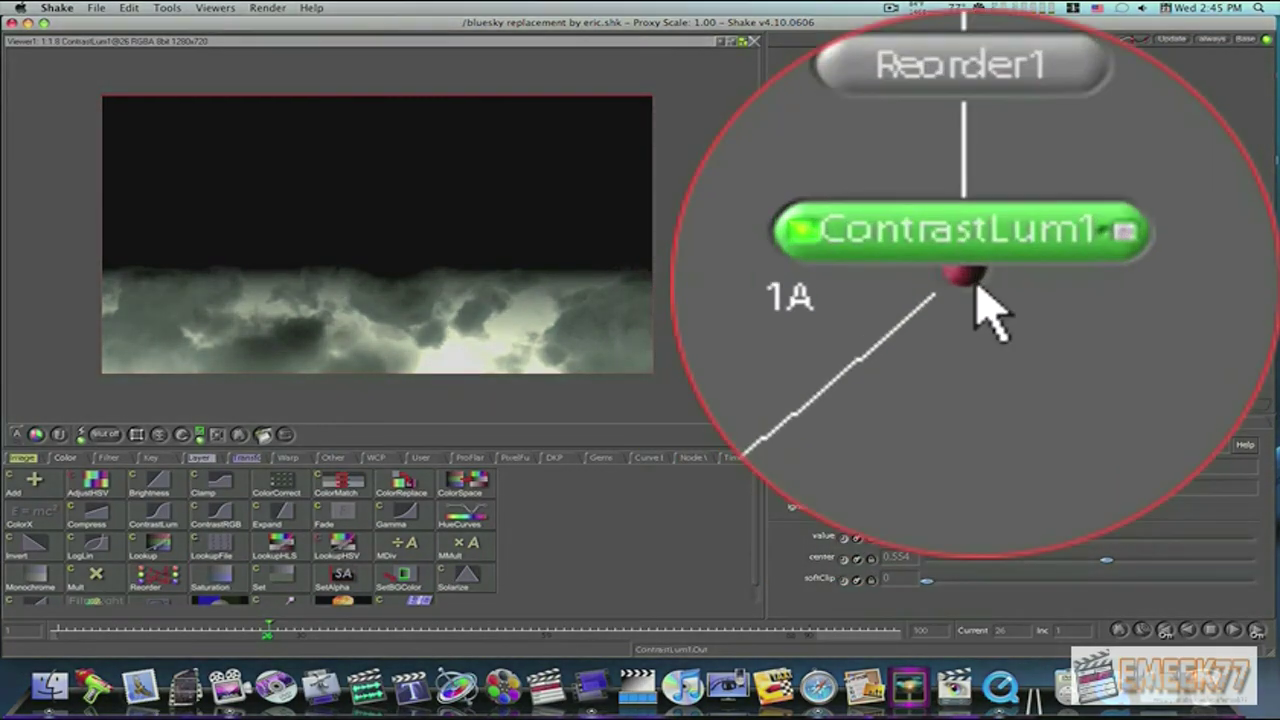
drag(1029, 284, 930, 372)
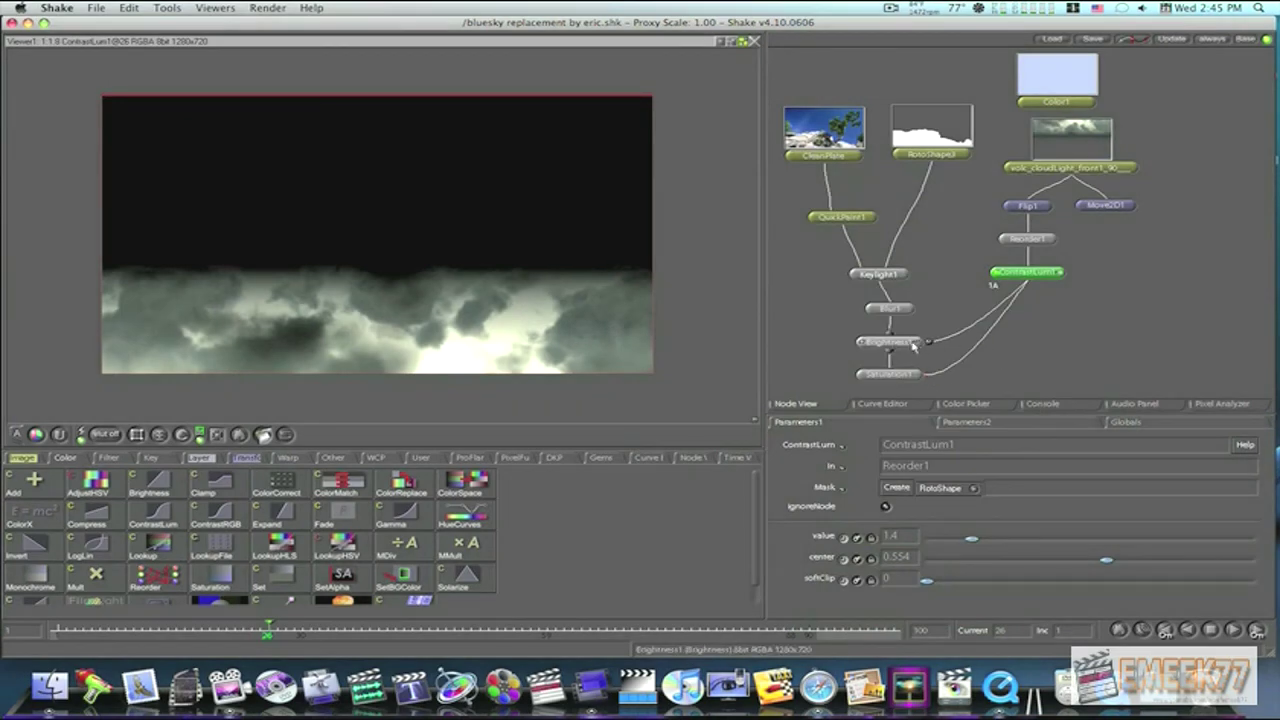
click(912, 345)
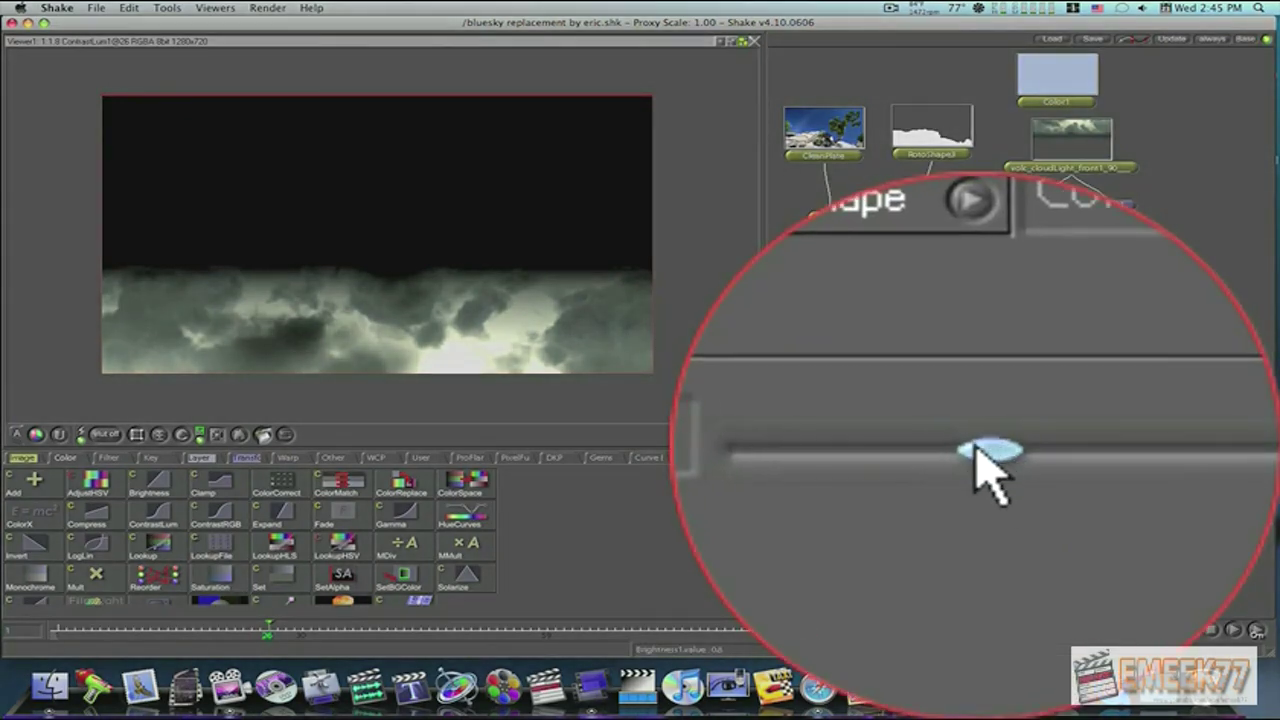
drag(985, 470, 948, 455)
drag(950, 541, 955, 541)
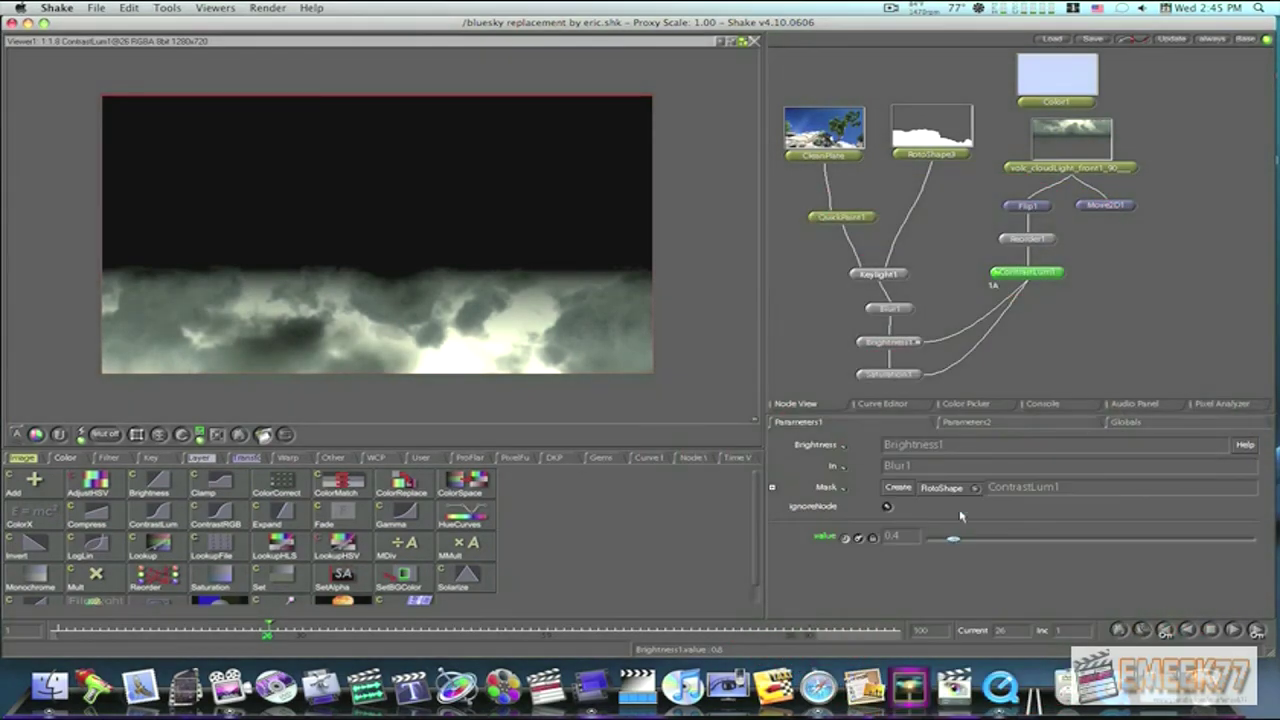